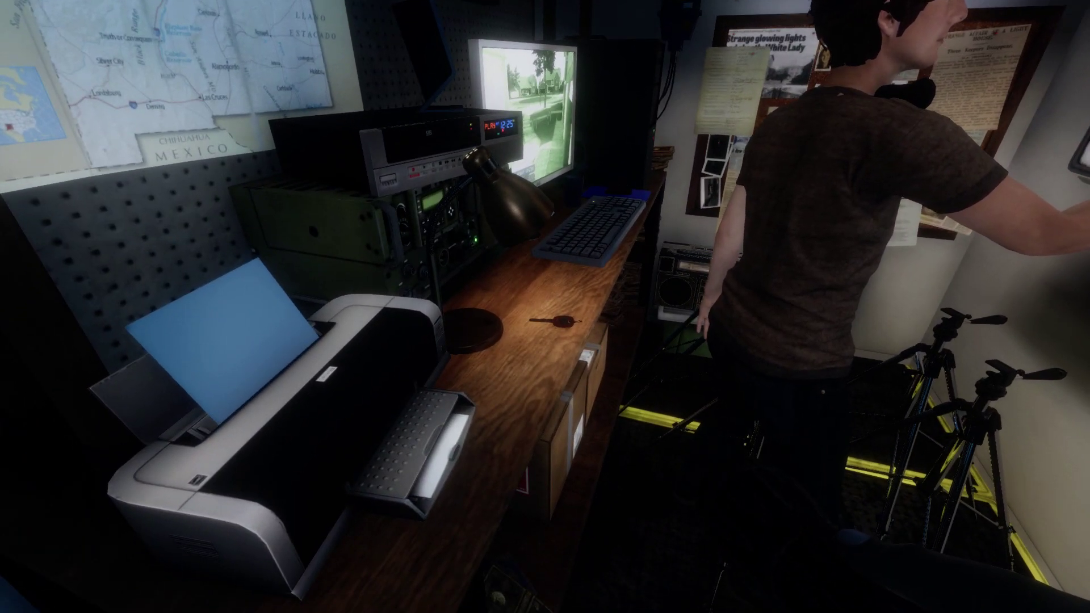
- Pick up the thermometer, switch it on, and enter the house through the front door
key("e")
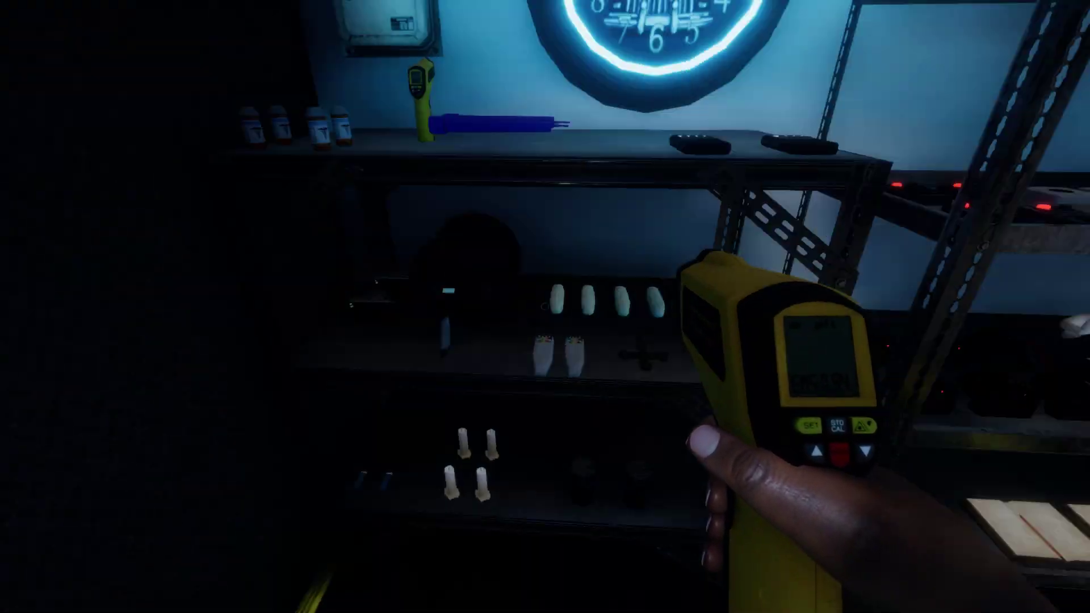
right_click(545, 307)
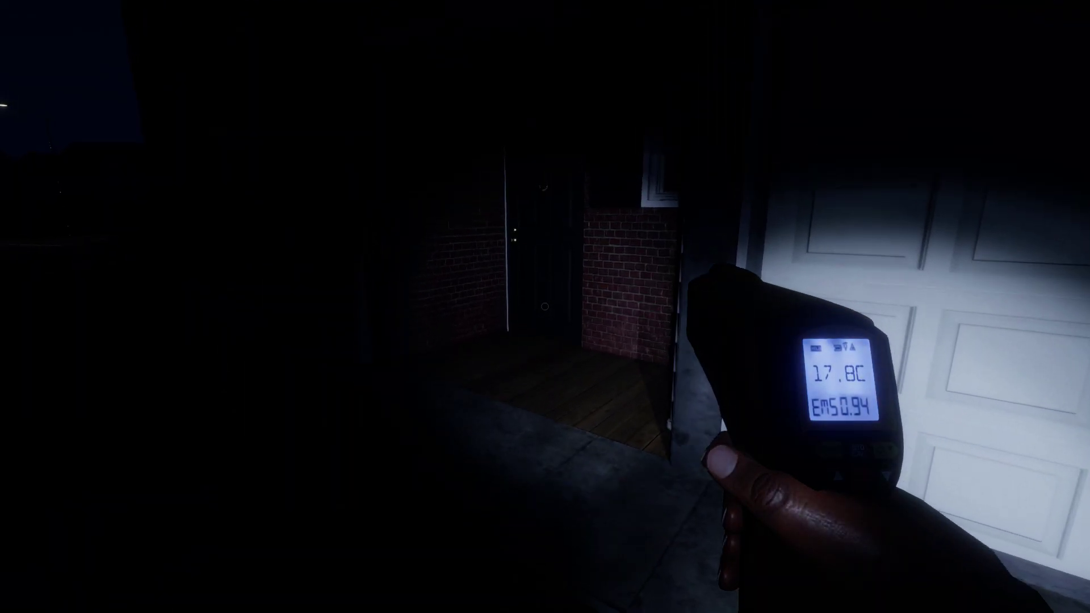
key("w")
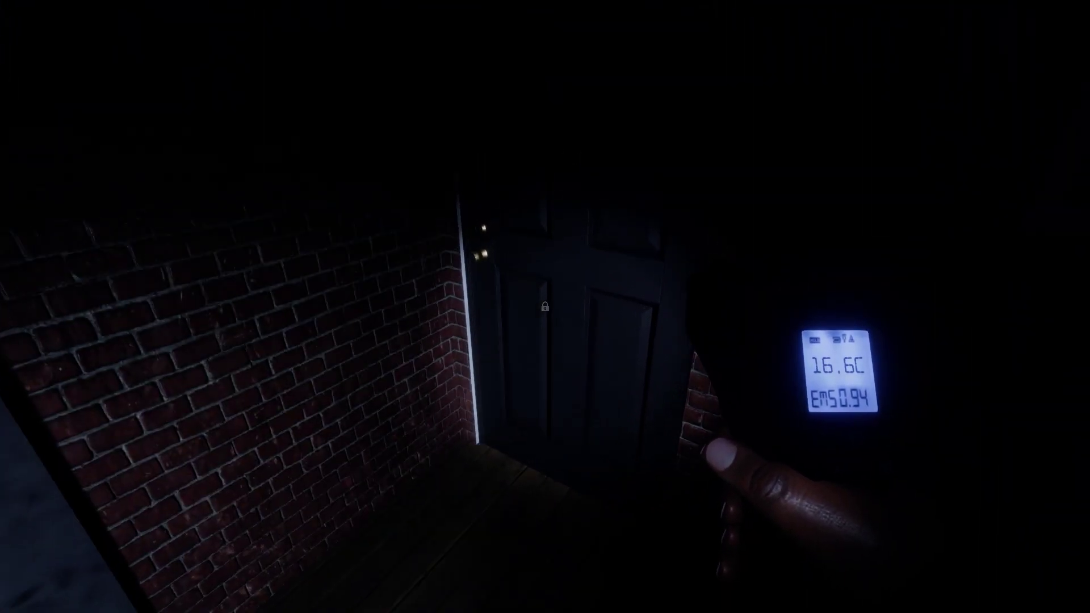
key("w")
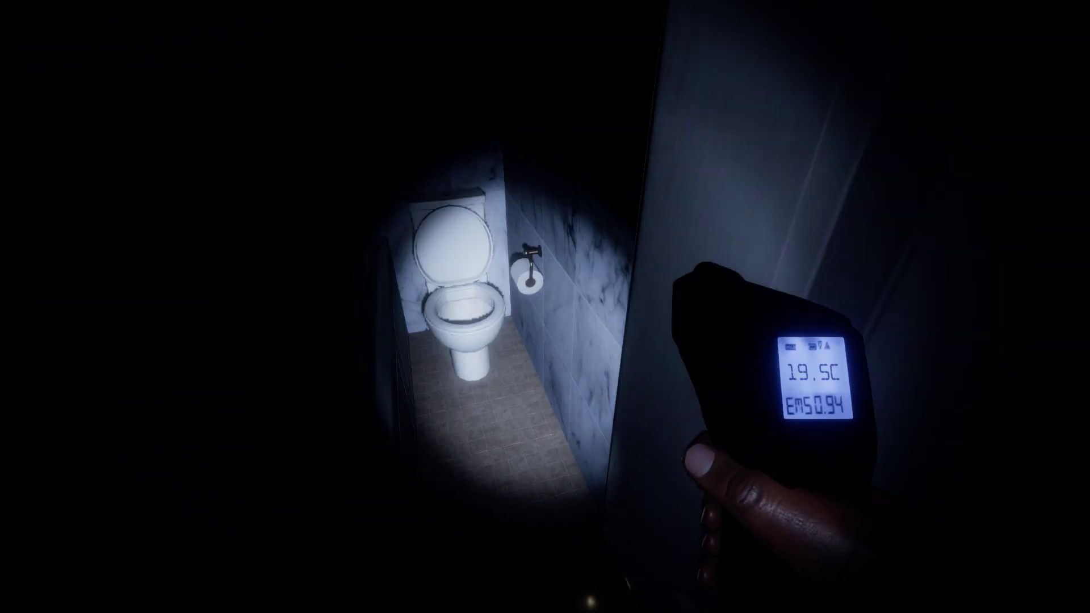
- Sweep the bathroom and hallway for temperature changes, then enter the bedroom
key("w")
key("w")
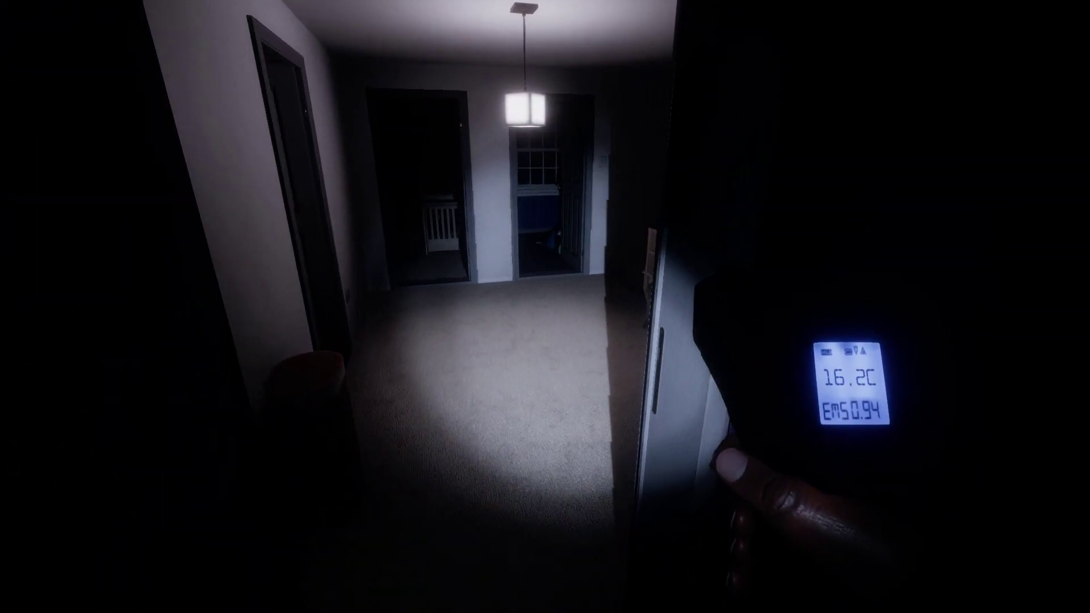
key("w")
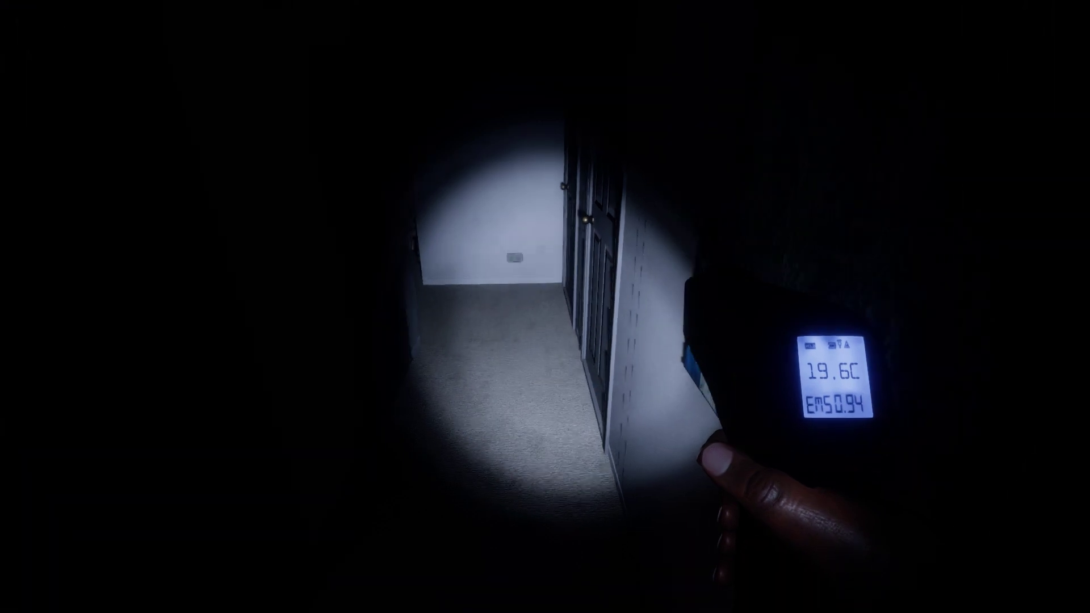
left_click(545, 306)
key("w")
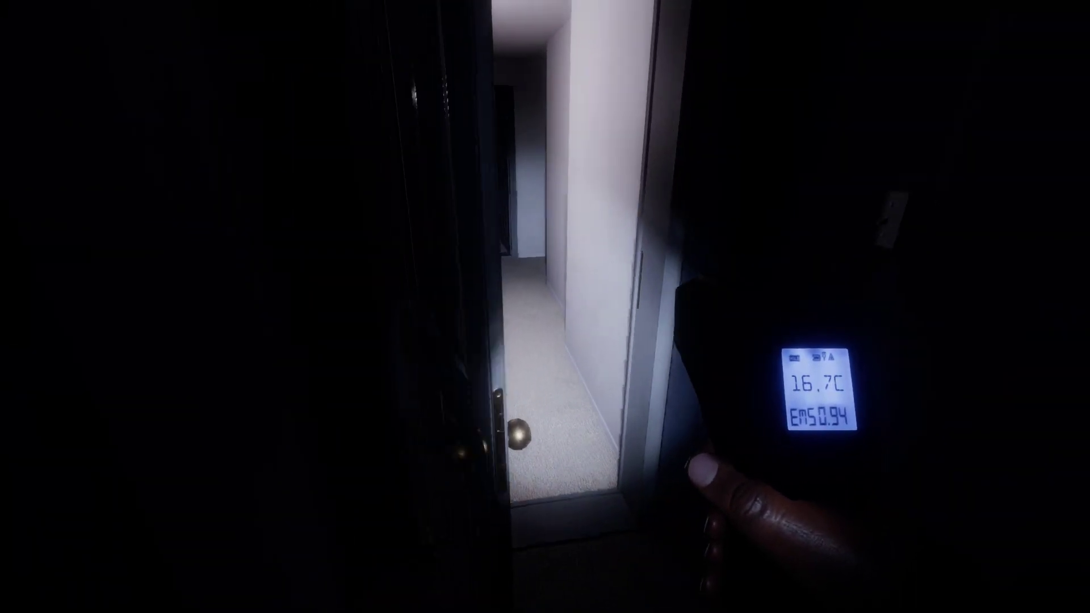
- Leave the bedroom through the dark hallway and go down the stairs
key("w")
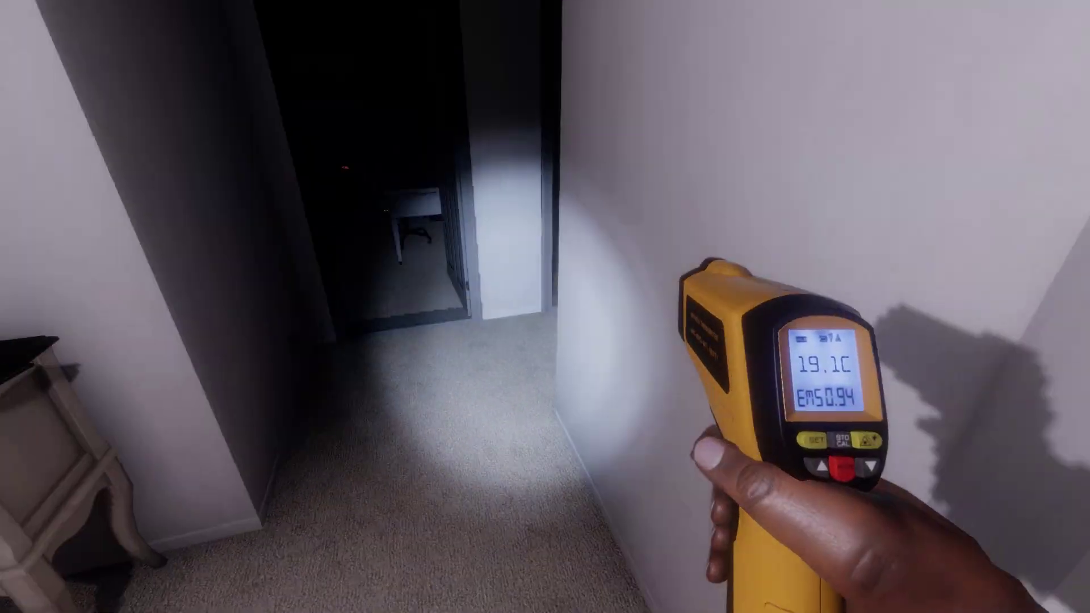
key("w")
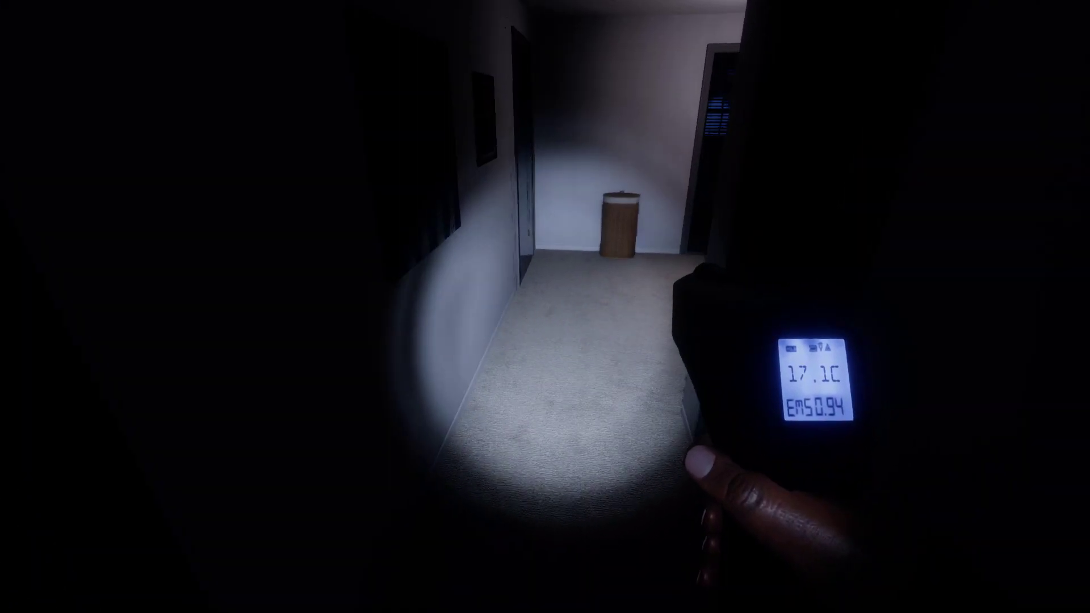
key("w")
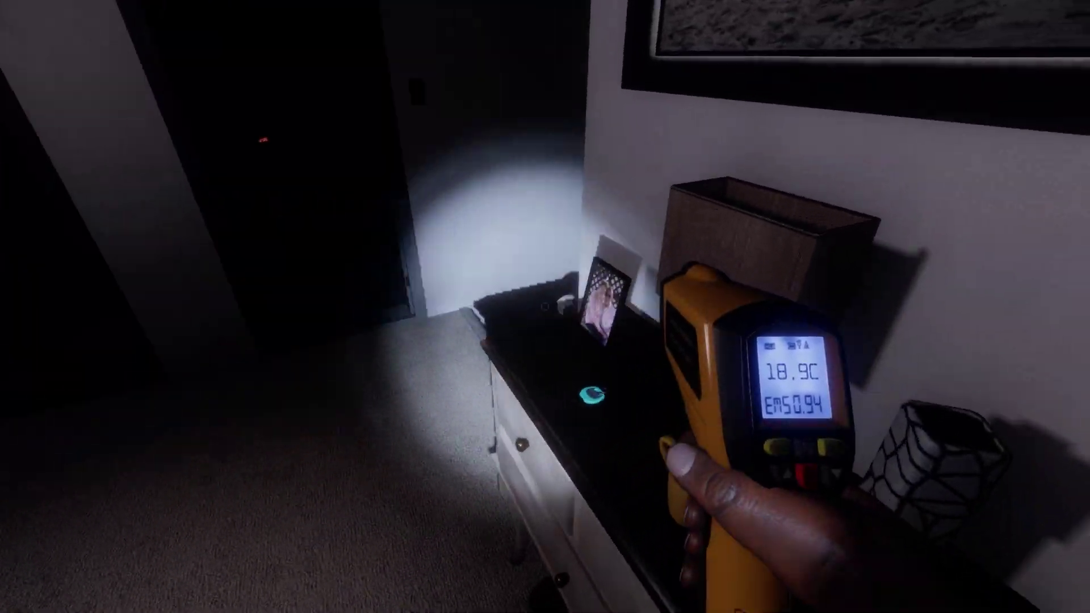
key("s")
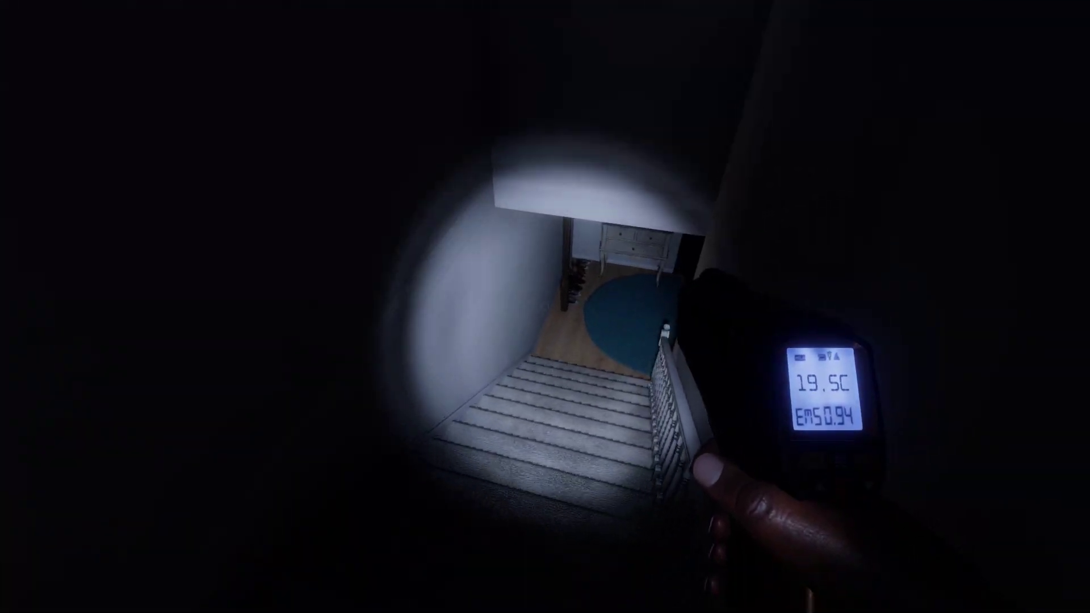
key("w")
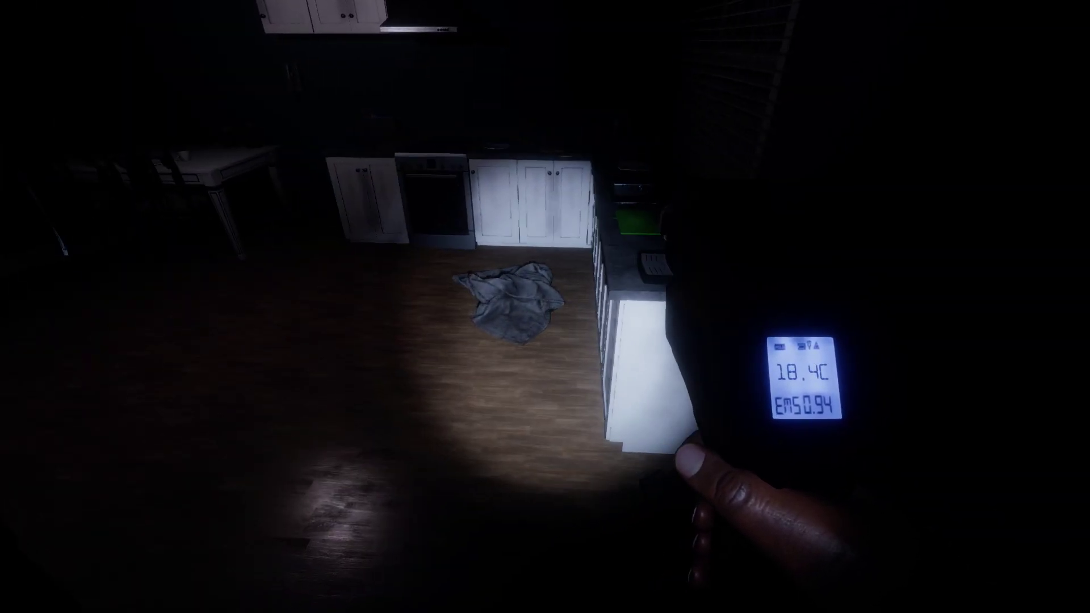
key("w")
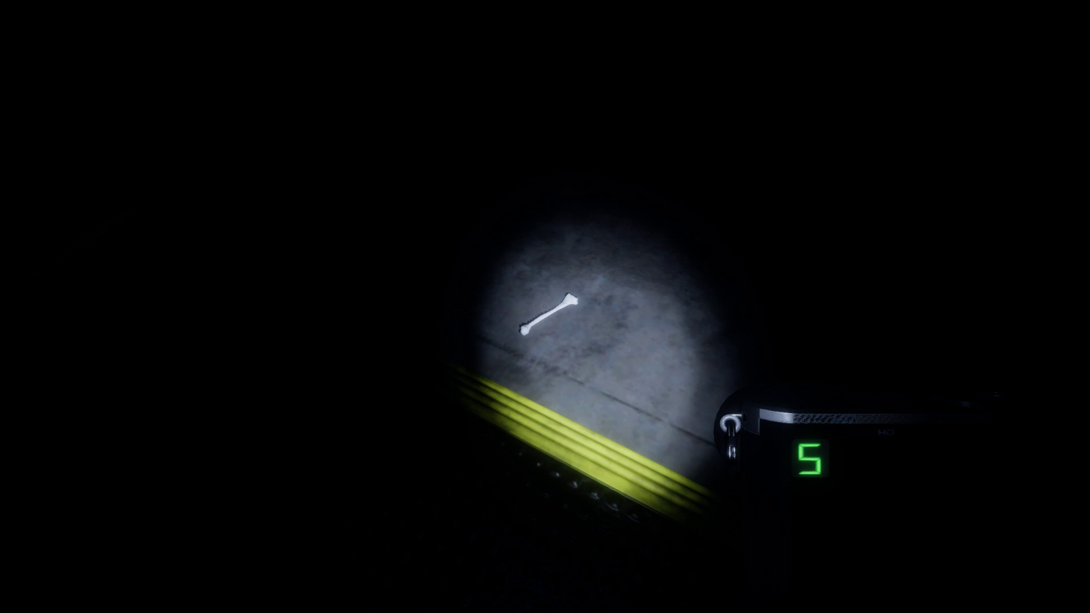
- Photograph the bone, switch back to the thermometer, and cross into the dining room
right_click(545, 307)
key("q")
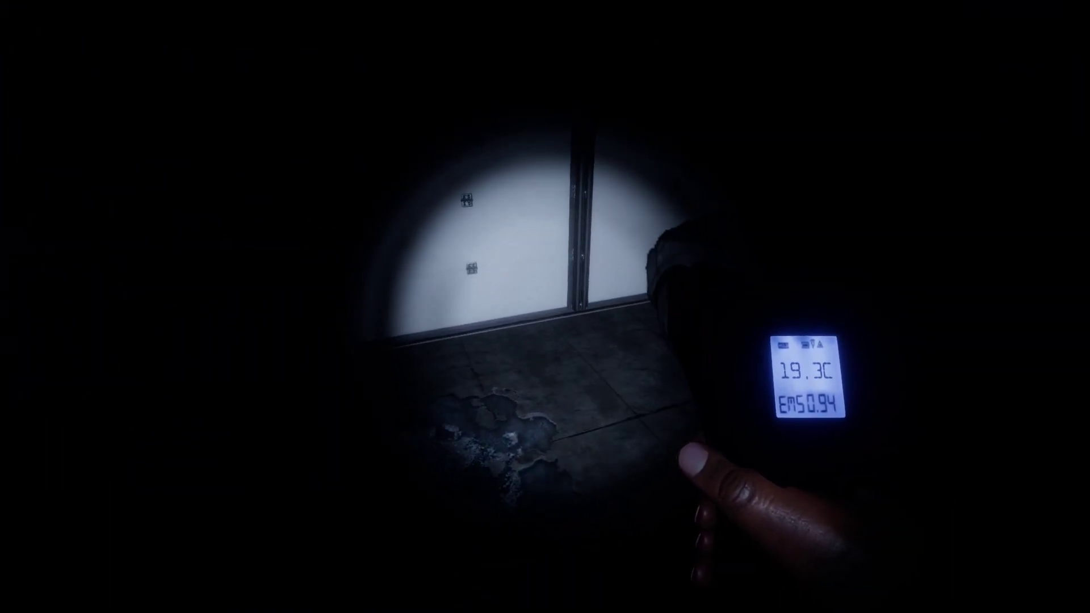
key("w")
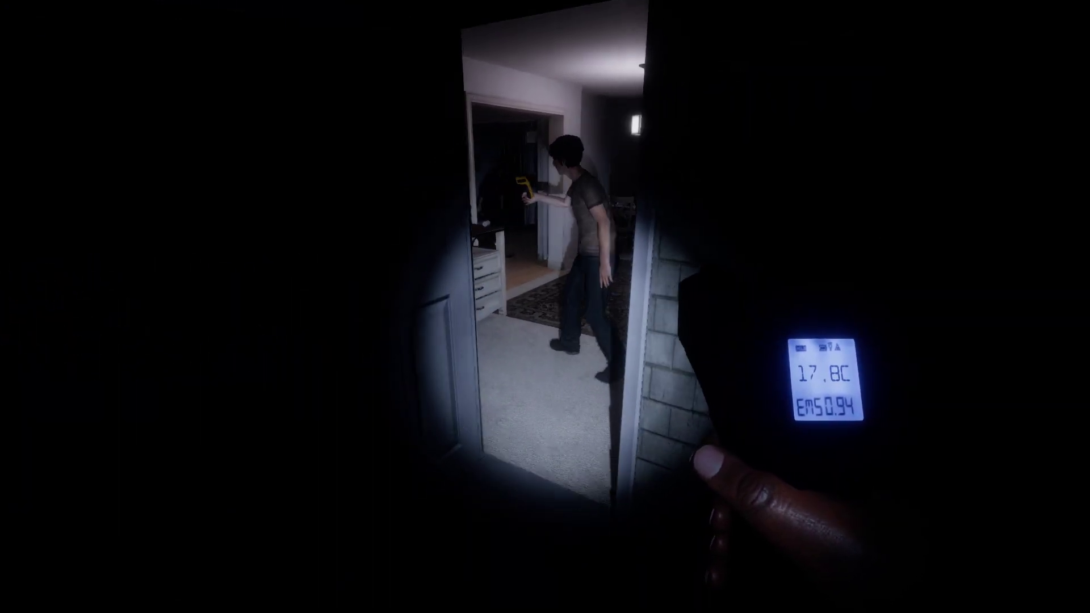
key("w")
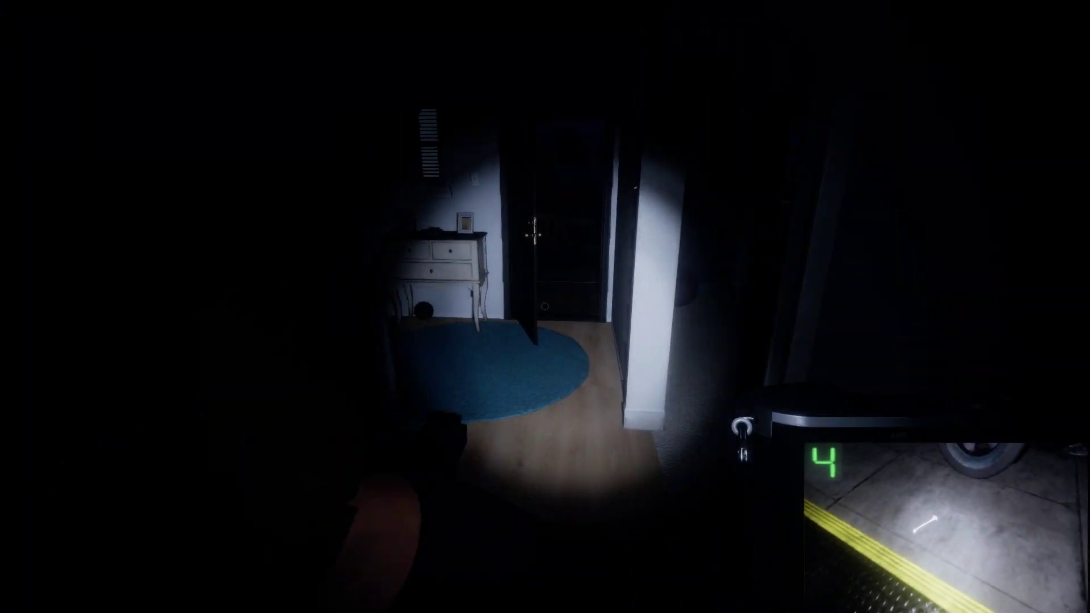
key("w")
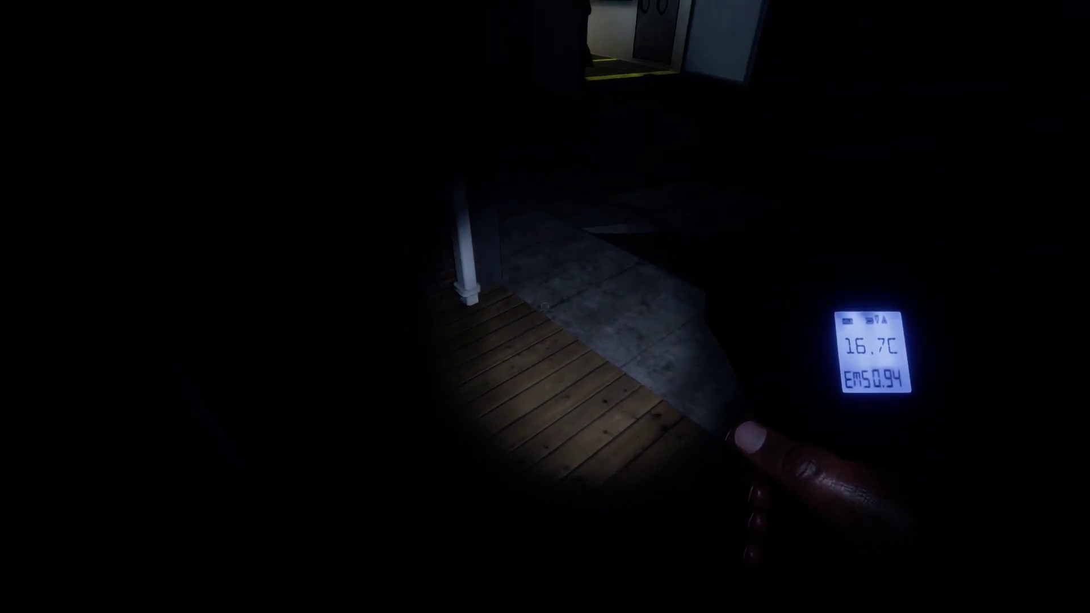
- Put away the thermometer and walk back into the truck
key("q")
key("w")
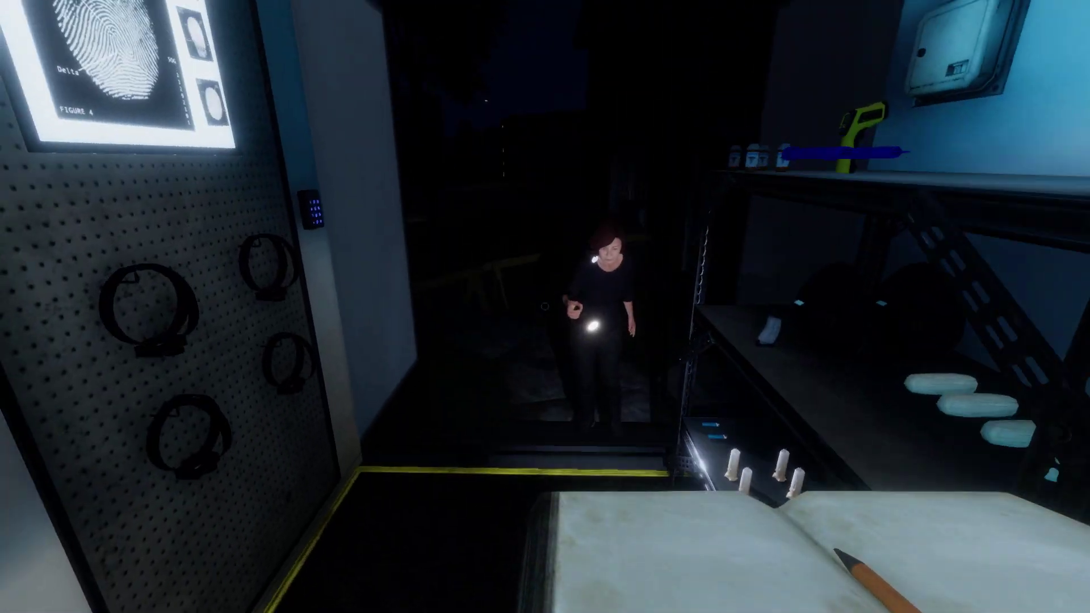
scroll(545, 307, "down", 1)
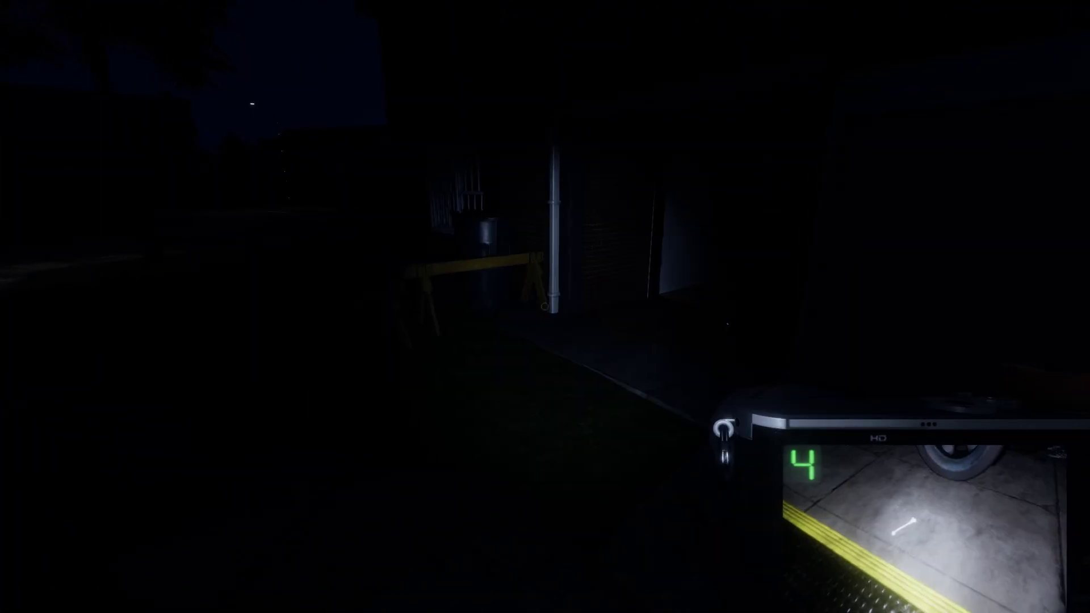
scroll(545, 308, "up", 1)
scroll(545, 306, "down", 1)
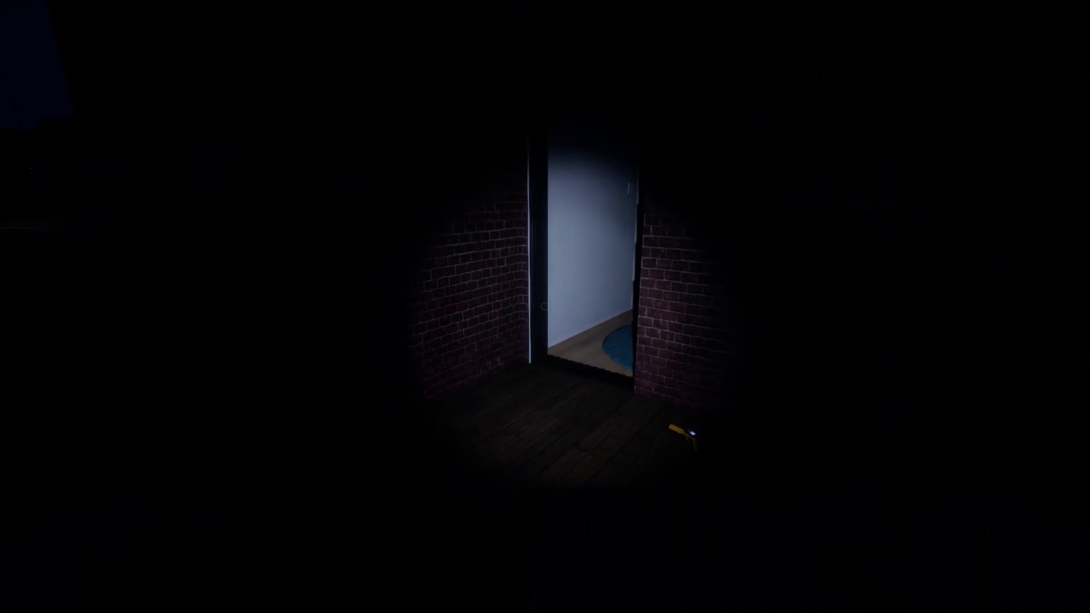
key("w")
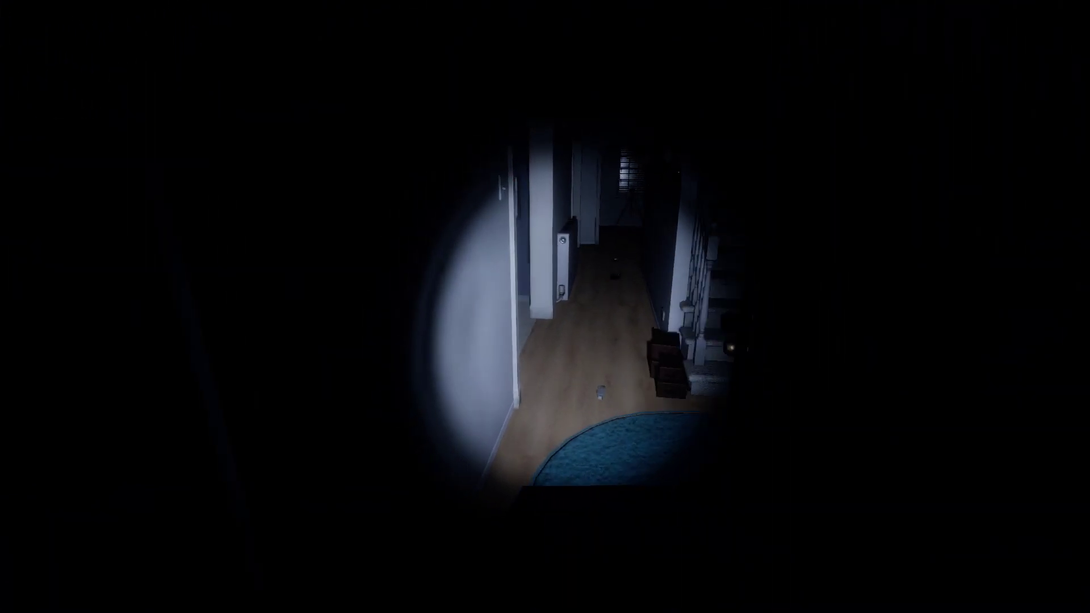
scroll(545, 307, "down", 1)
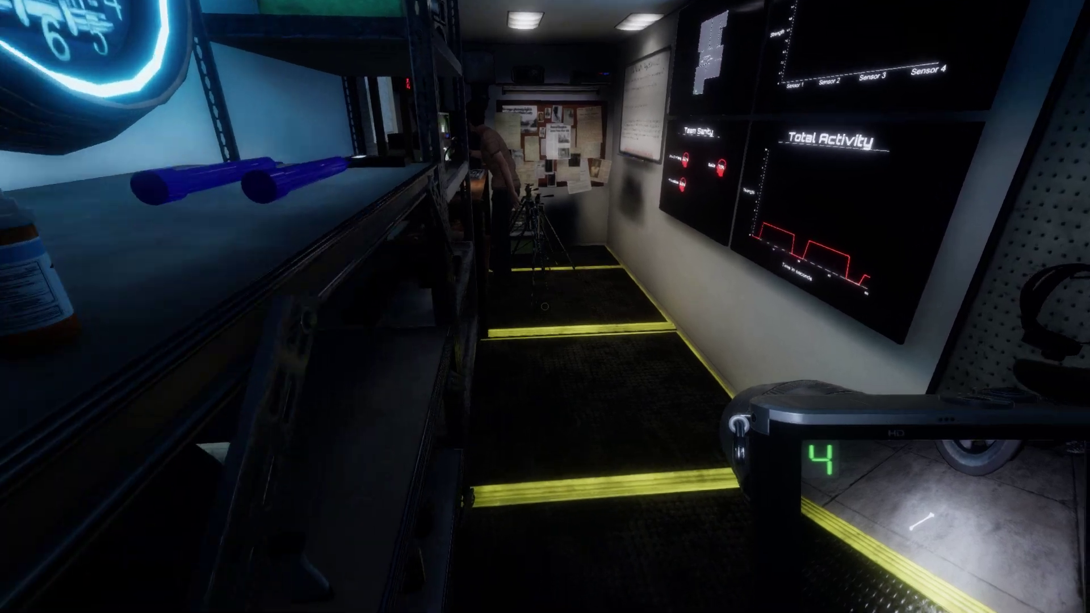
key("w")
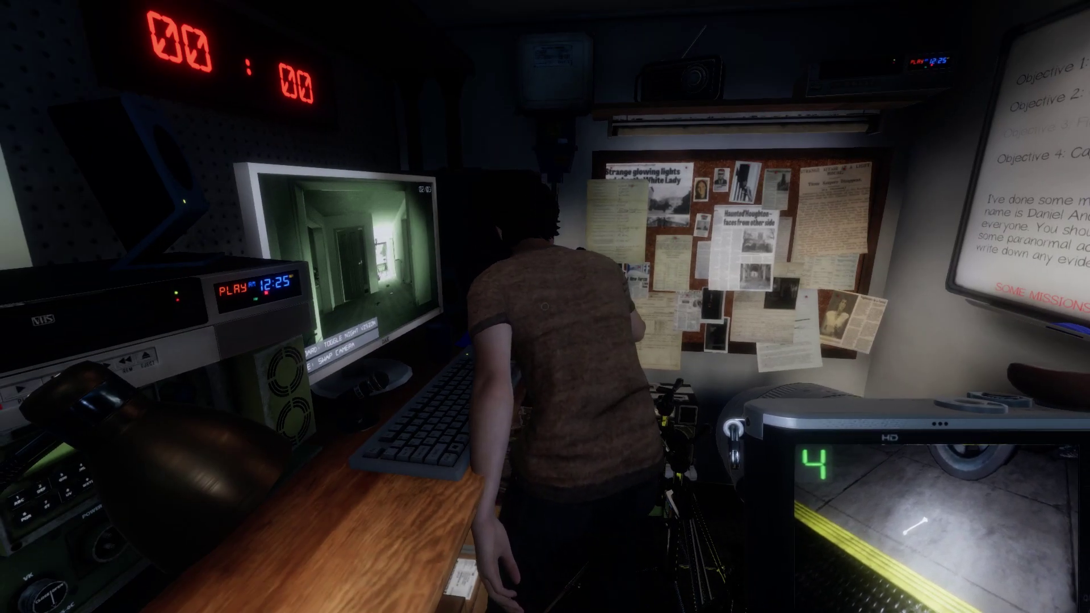
- Cycle the truck's desk monitor through the camera feeds
key("space")
key("w")
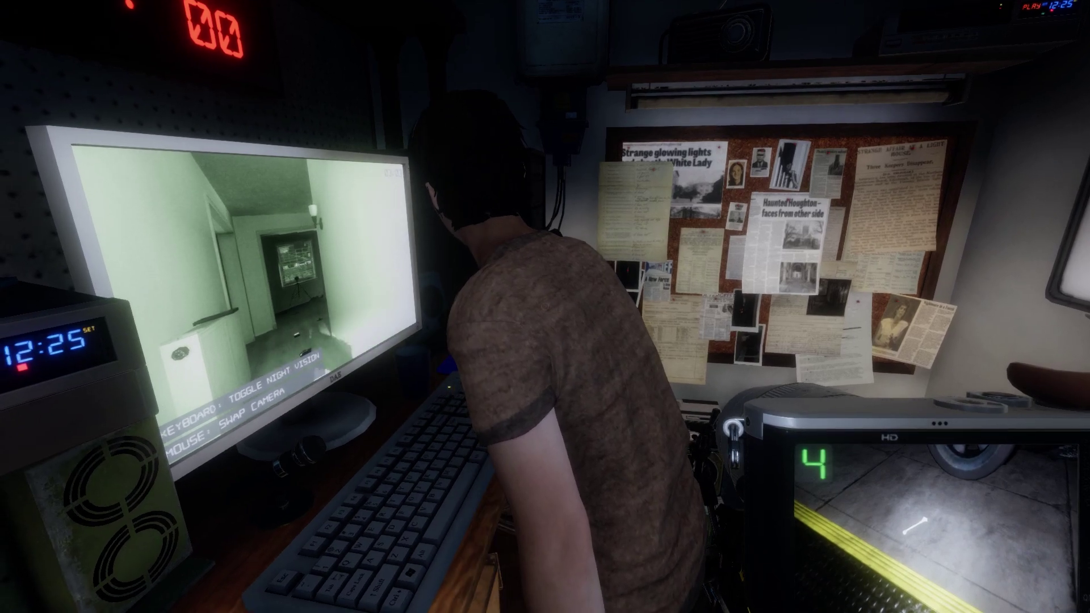
key("w")
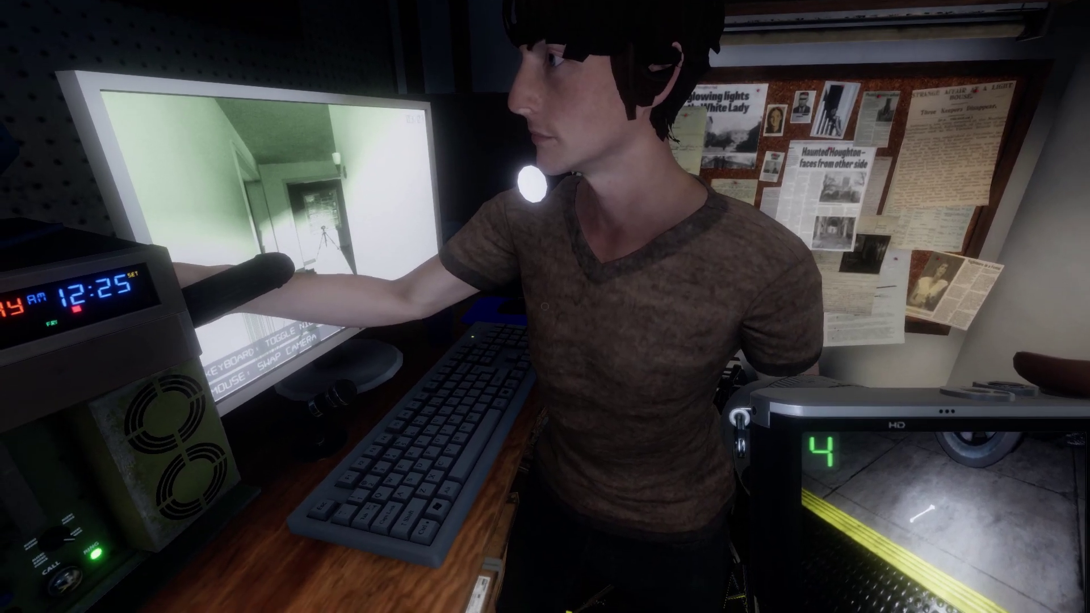
left_click(545, 307)
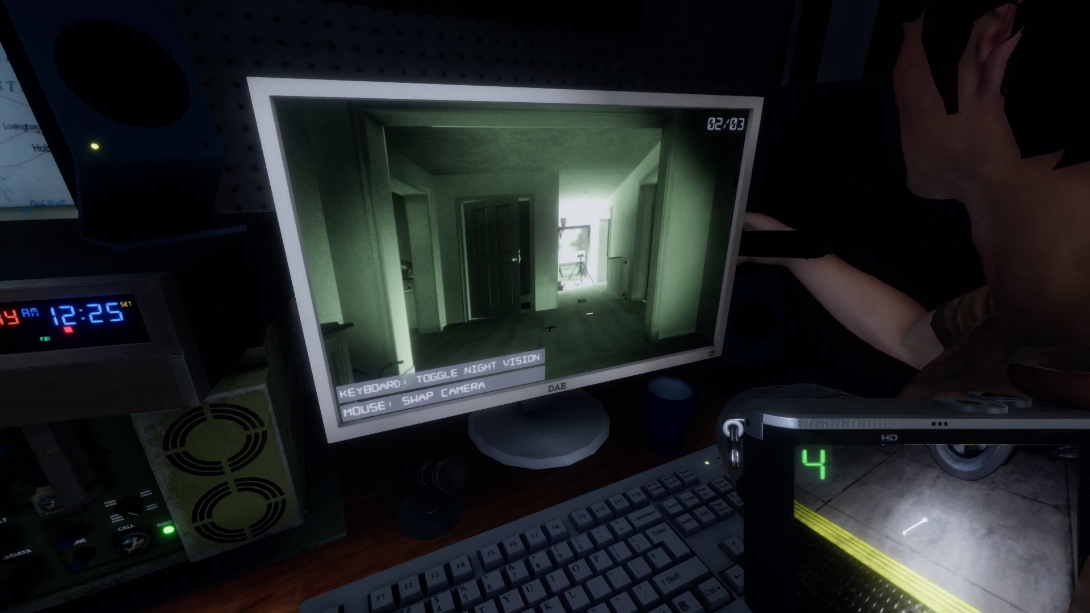
- Record Ghost Orb as the second evidence in the journal
key("j")
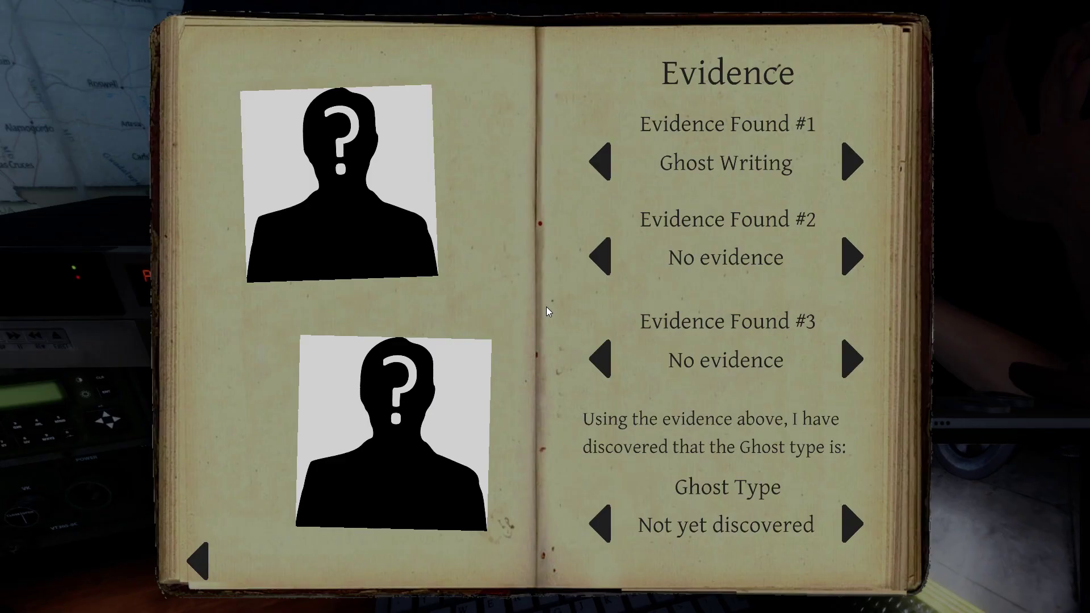
left_click(852, 257)
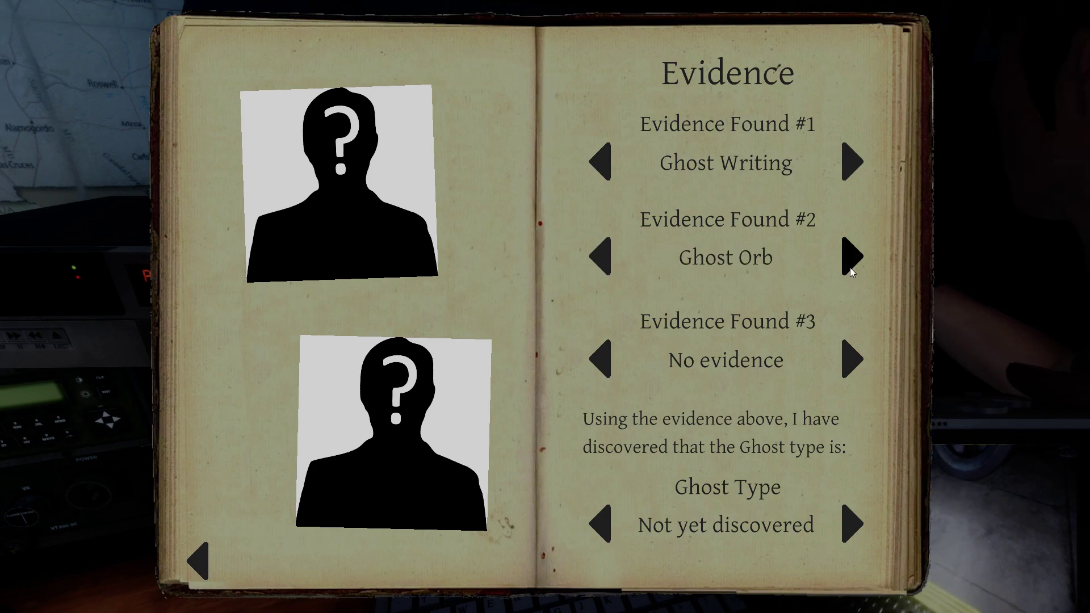
key("j")
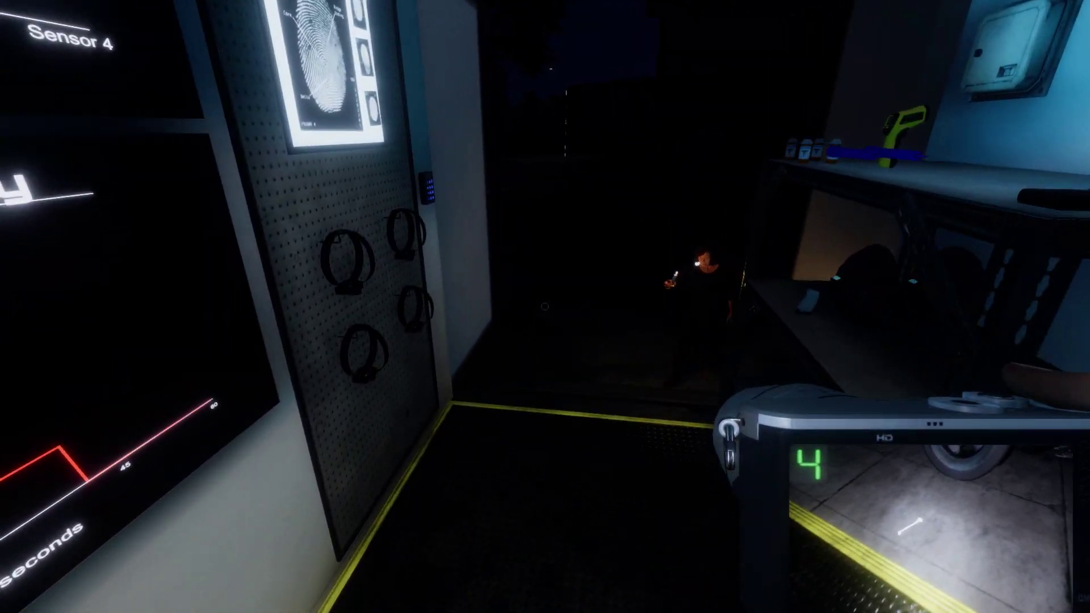
- Return to the house, check the room and cabinet, then walk back toward the van
key("w")
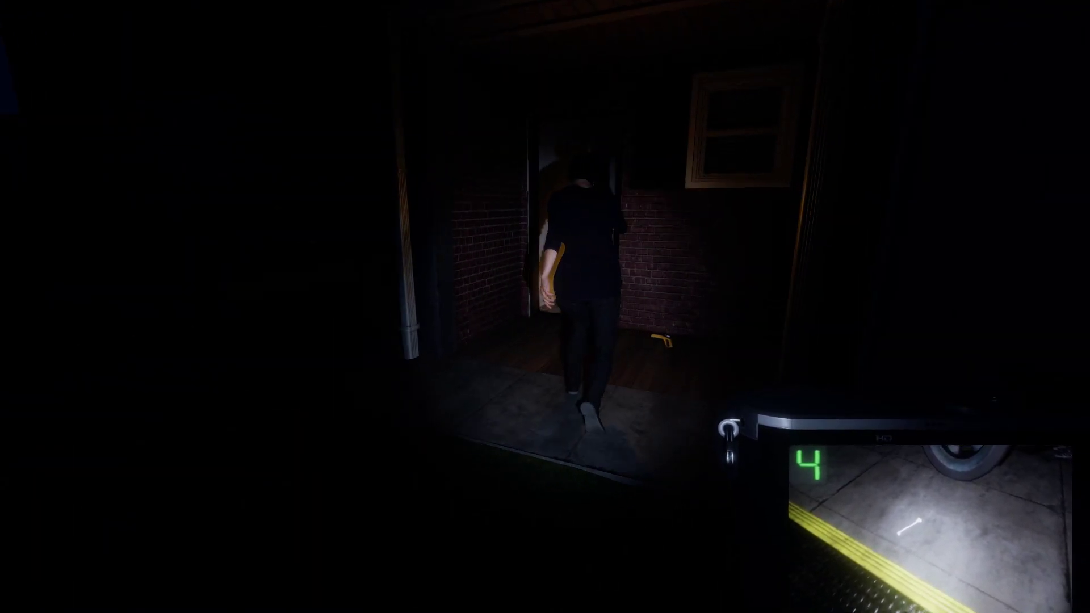
key("w")
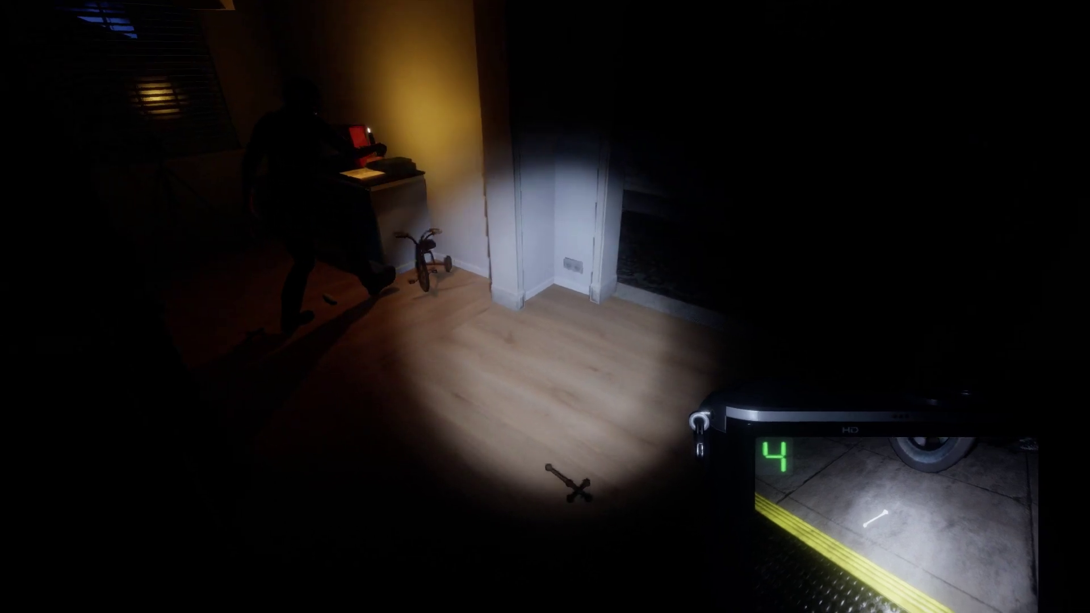
key("w")
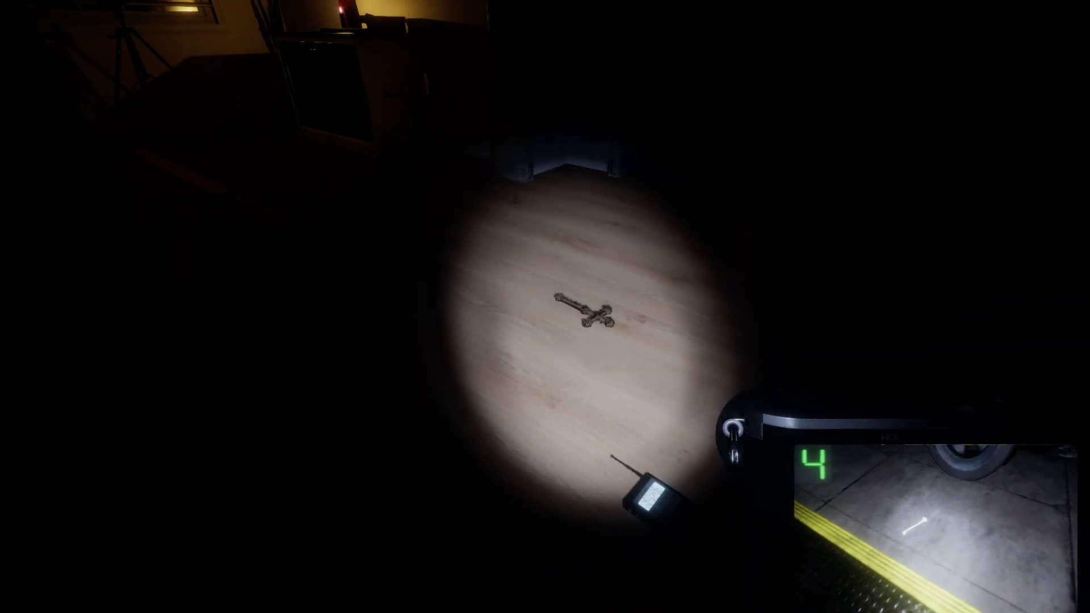
key("w")
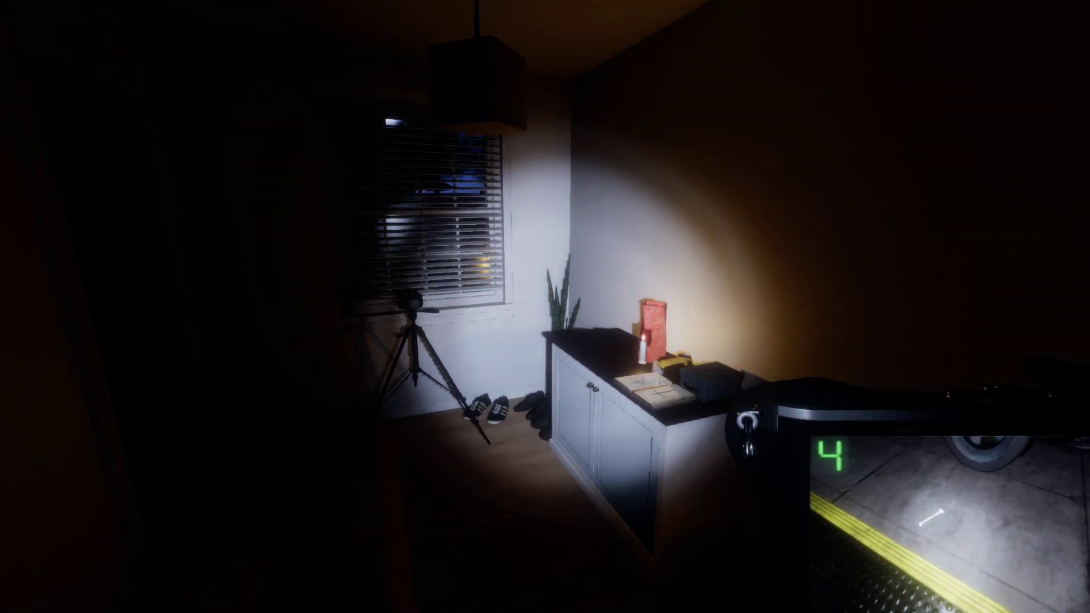
key("w")
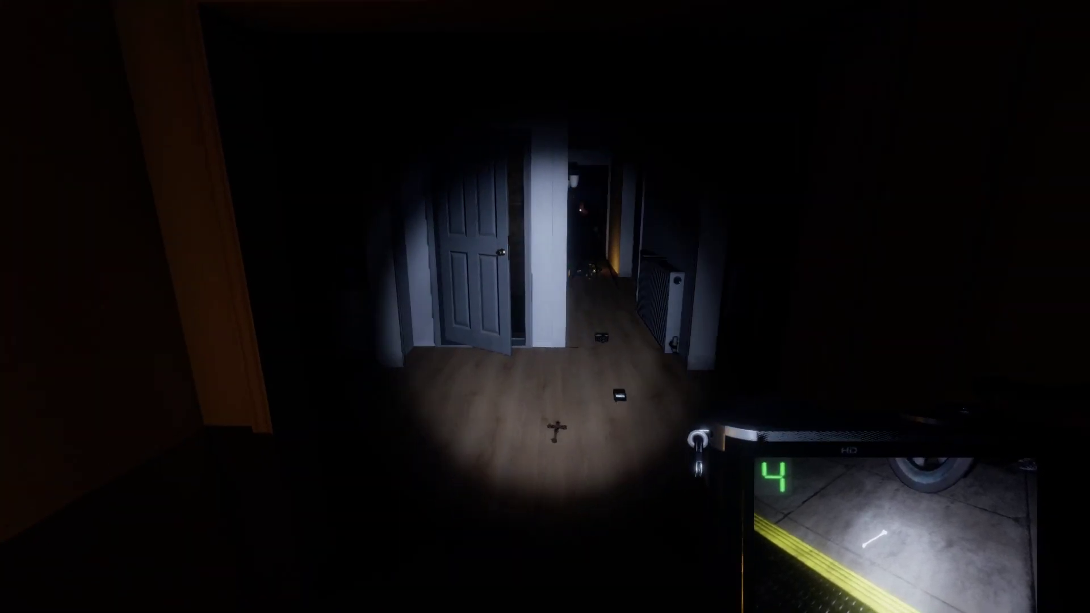
key("w")
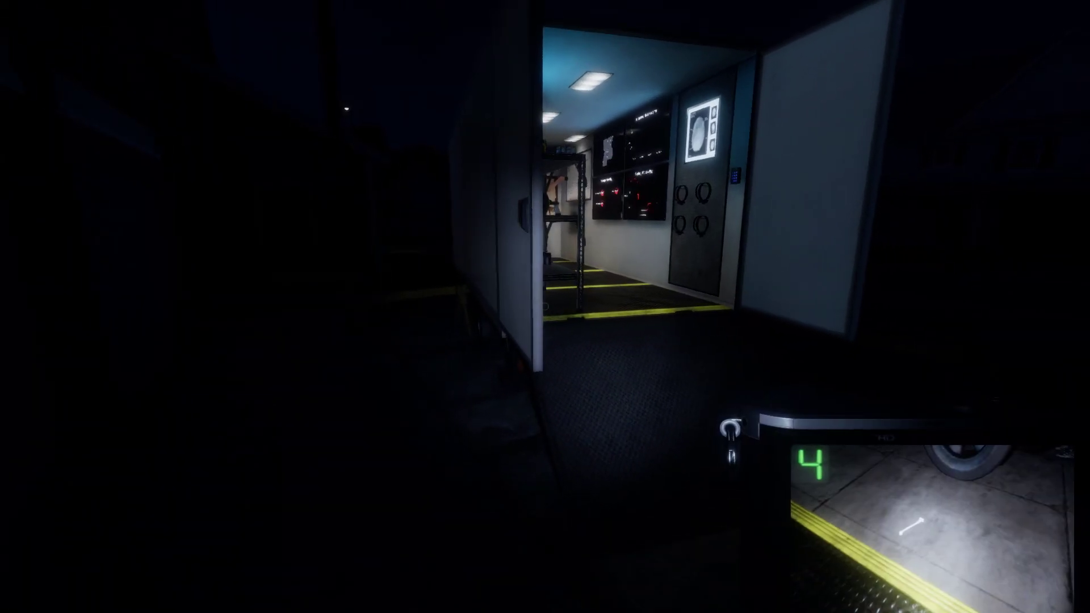
- Walk through the door into the van and head toward the desk
key("w")
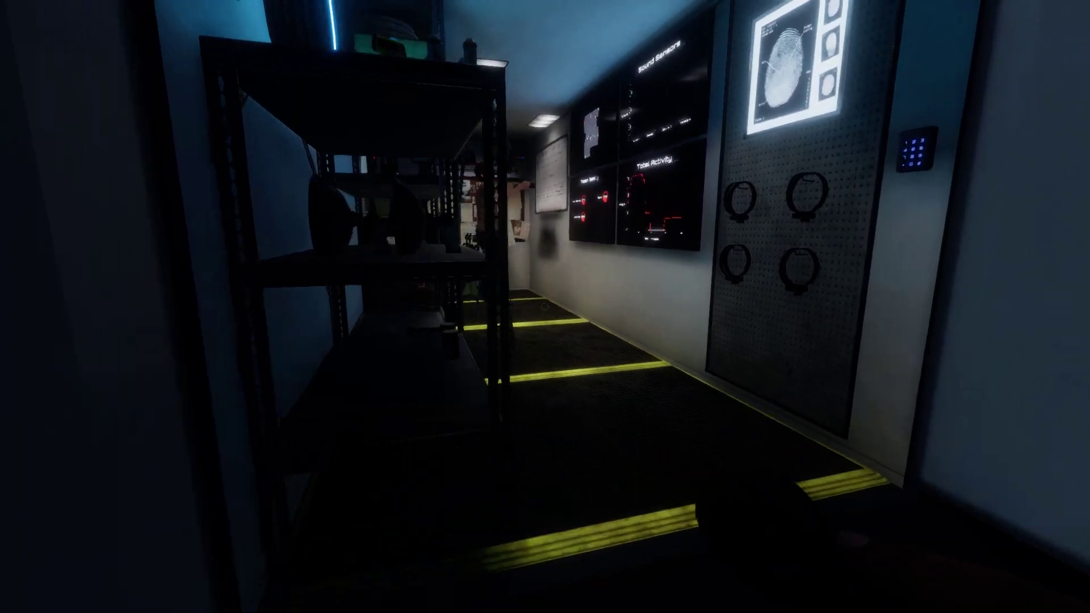
key("w")
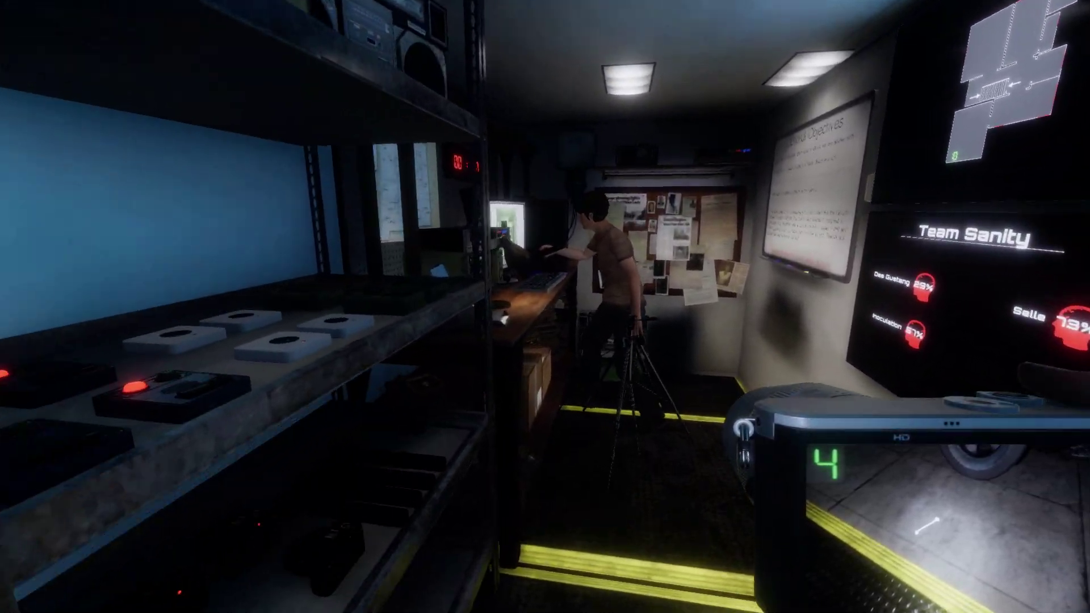
key("w")
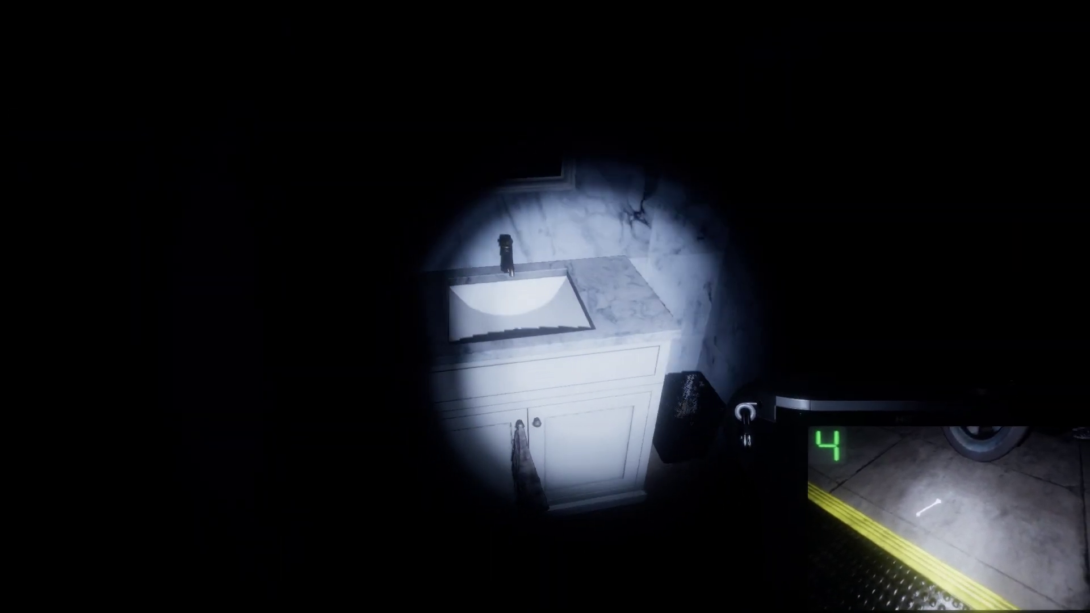
- Walk through the hallway and bathroom, then the fireplace, piano and dining rooms
key("w")
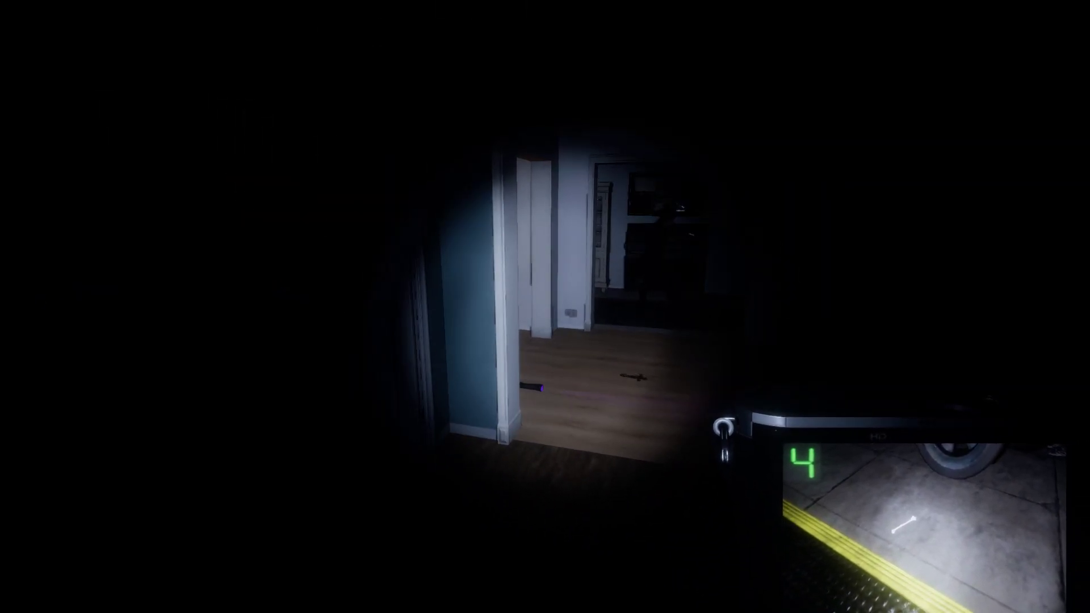
key("w")
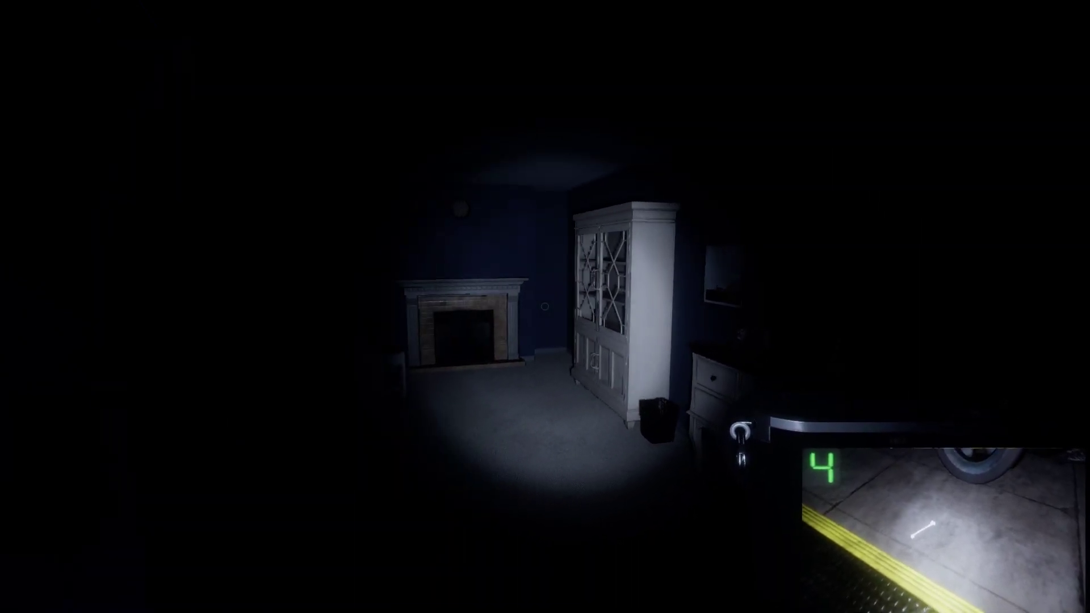
key("w")
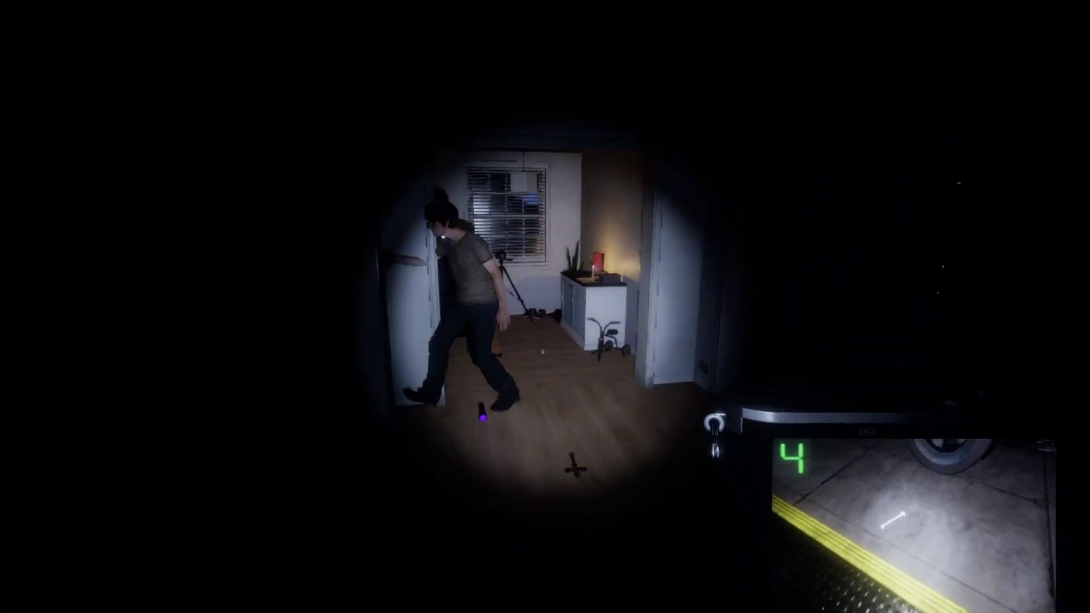
key("w")
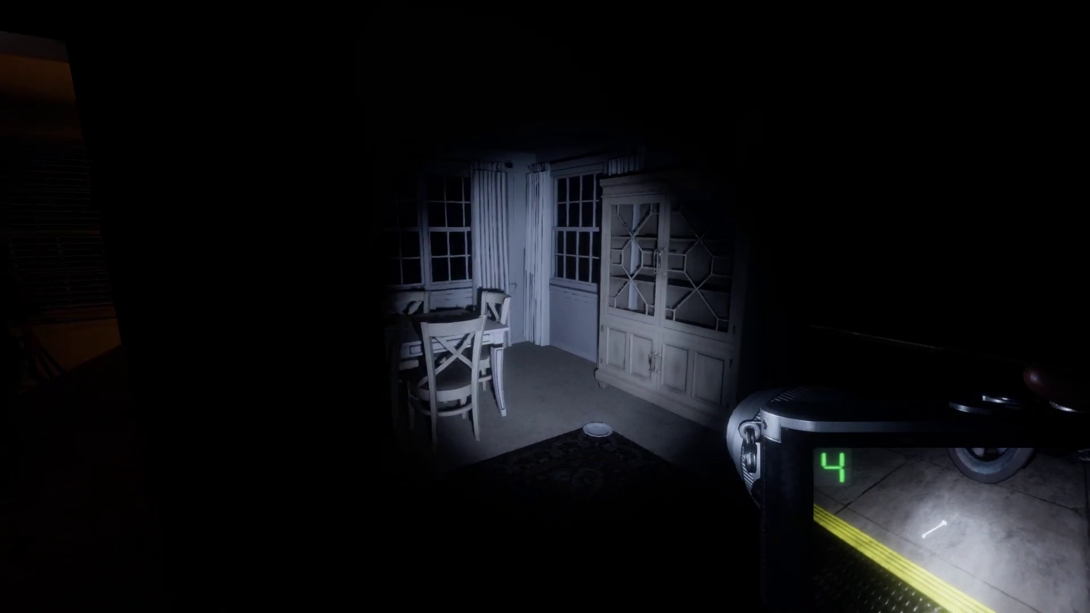
key("w")
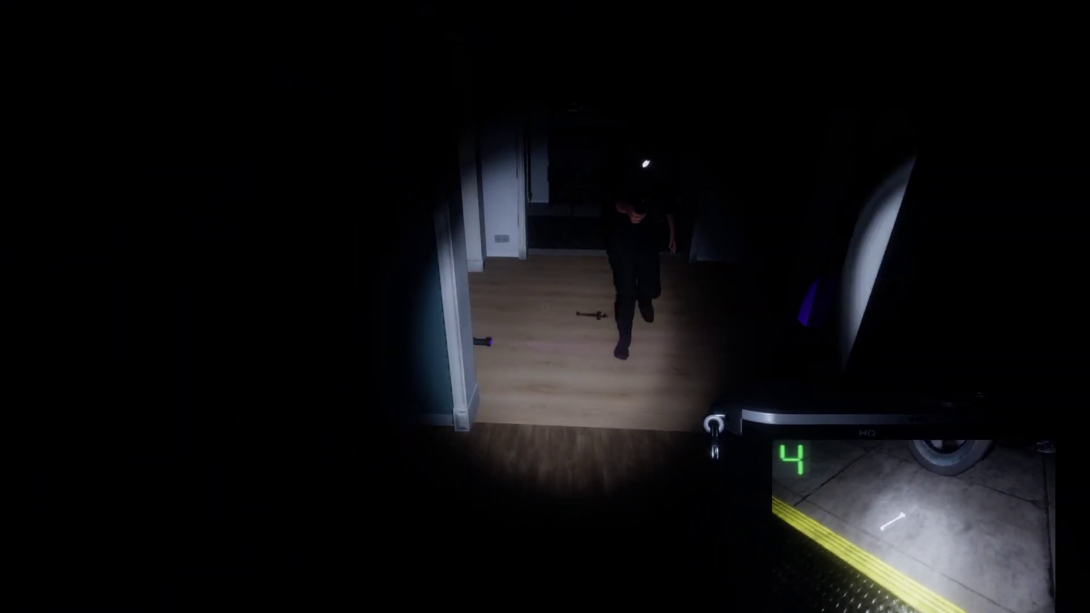
- Check the garage's electrical panels, then follow the teammate through the living room and hallway
key("w")
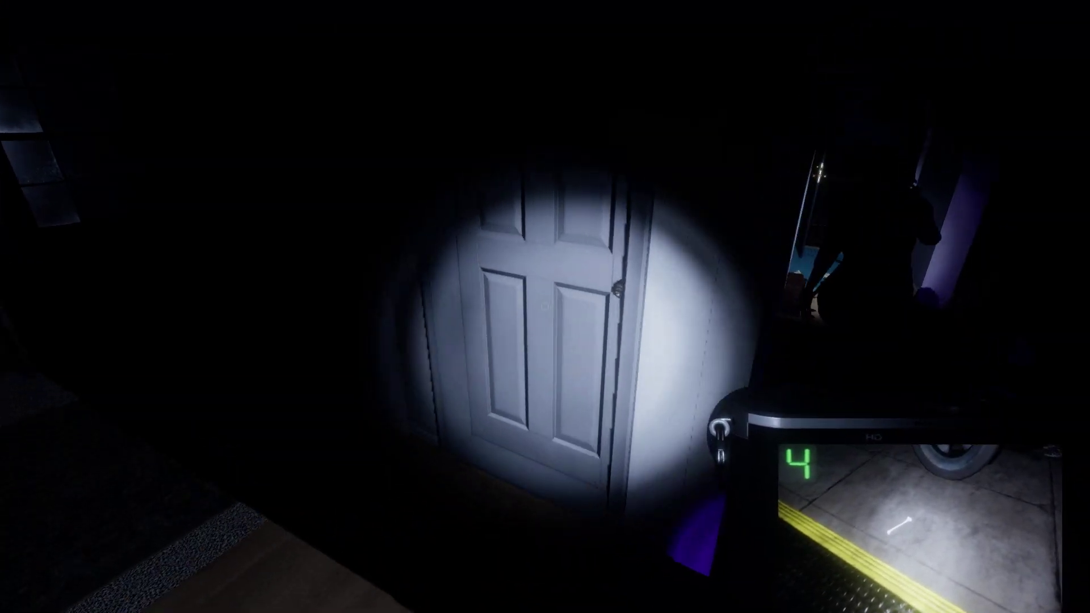
key("e")
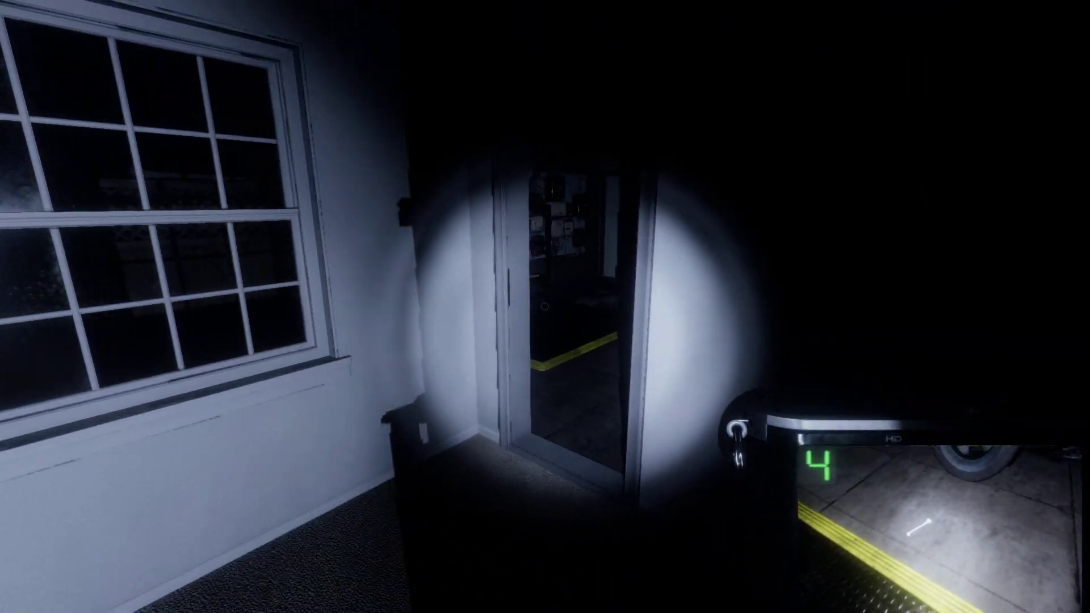
key("w")
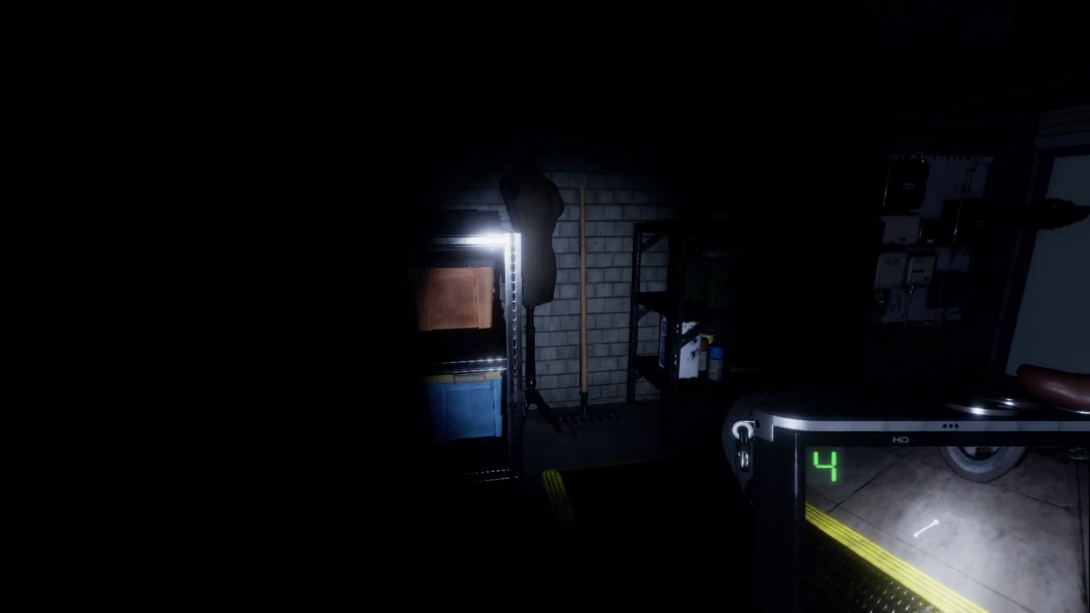
key("w")
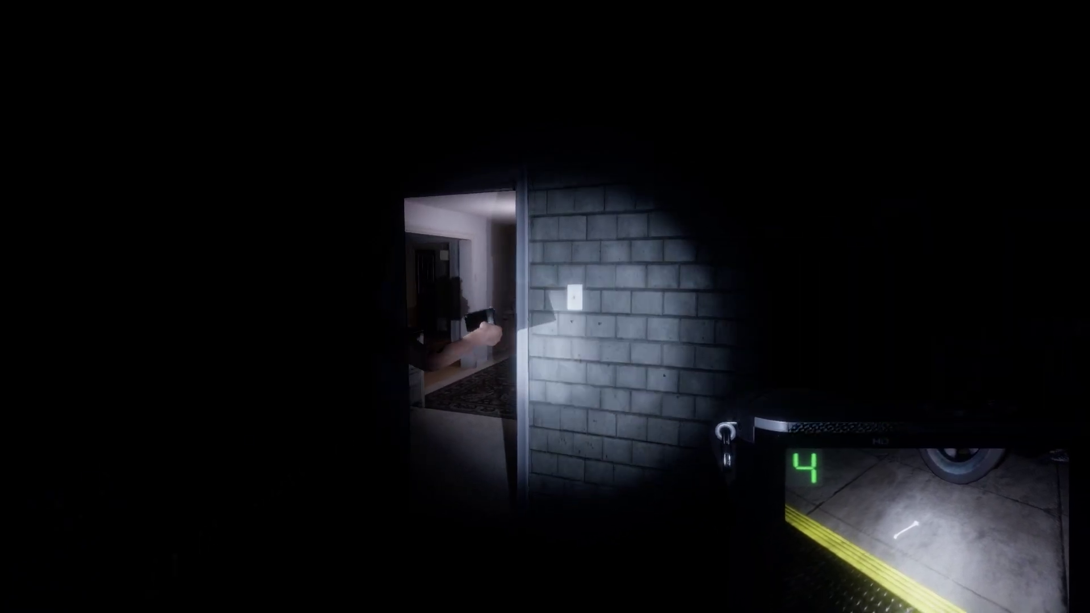
key("w")
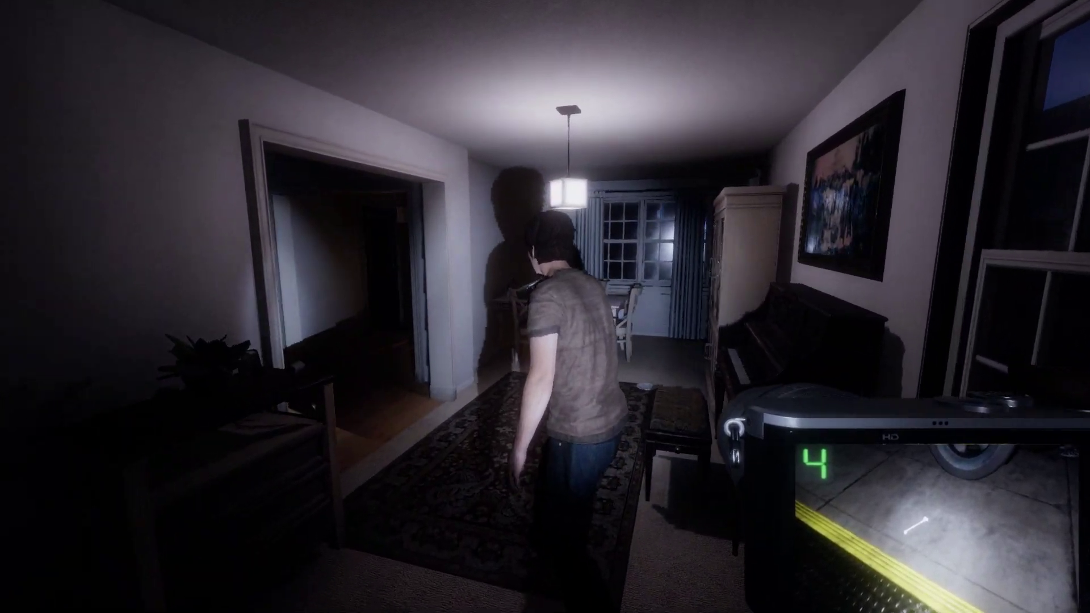
key("w")
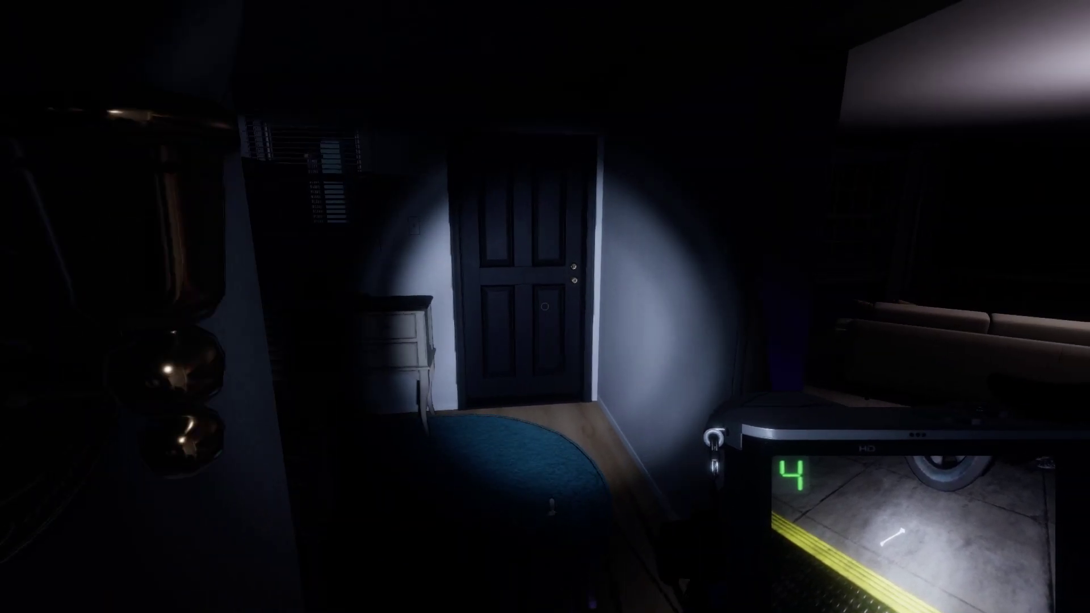
key("w")
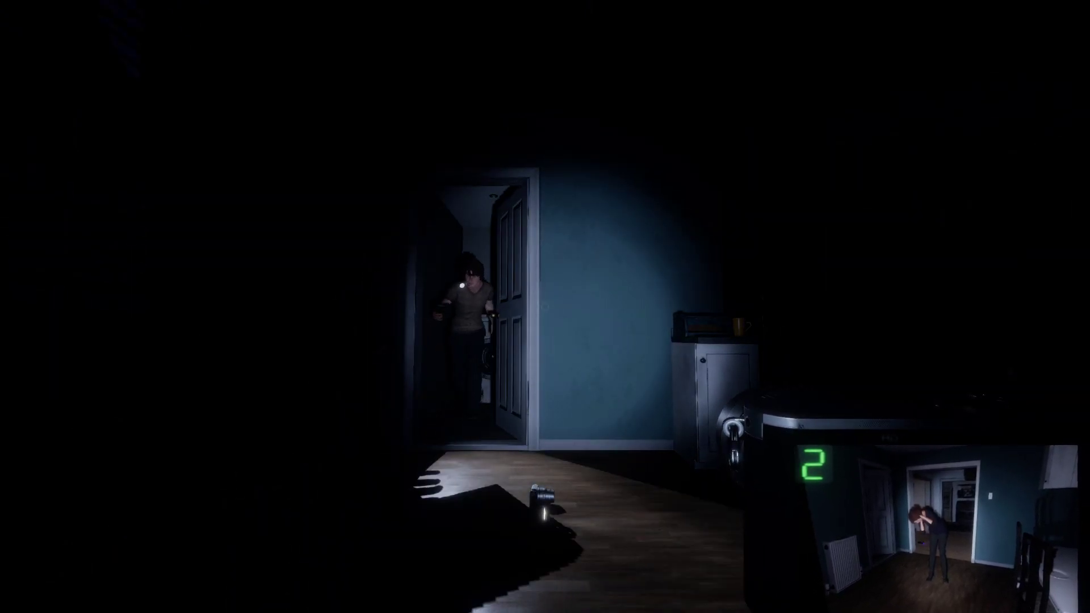
- Switch the monitor to feed 1 and page through the journal's Dead Body photos
key("1")
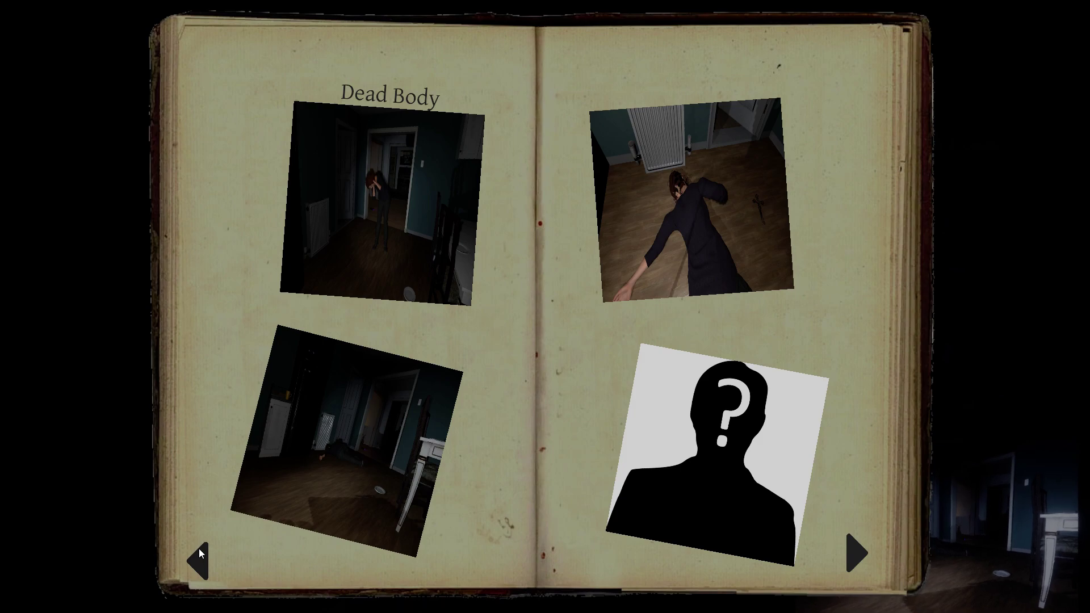
left_click(197, 558)
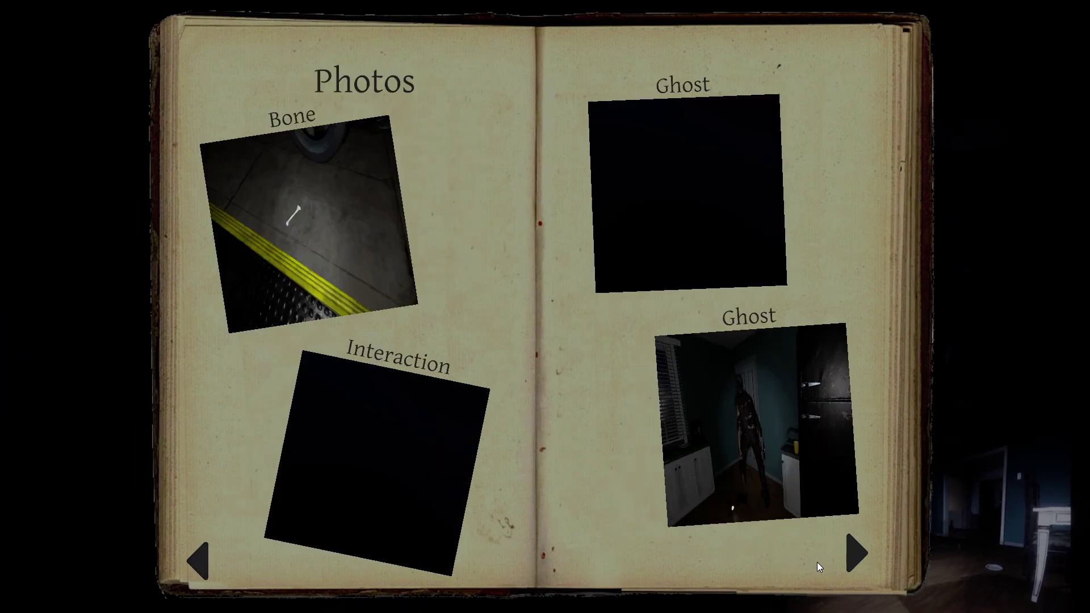
left_click(847, 564)
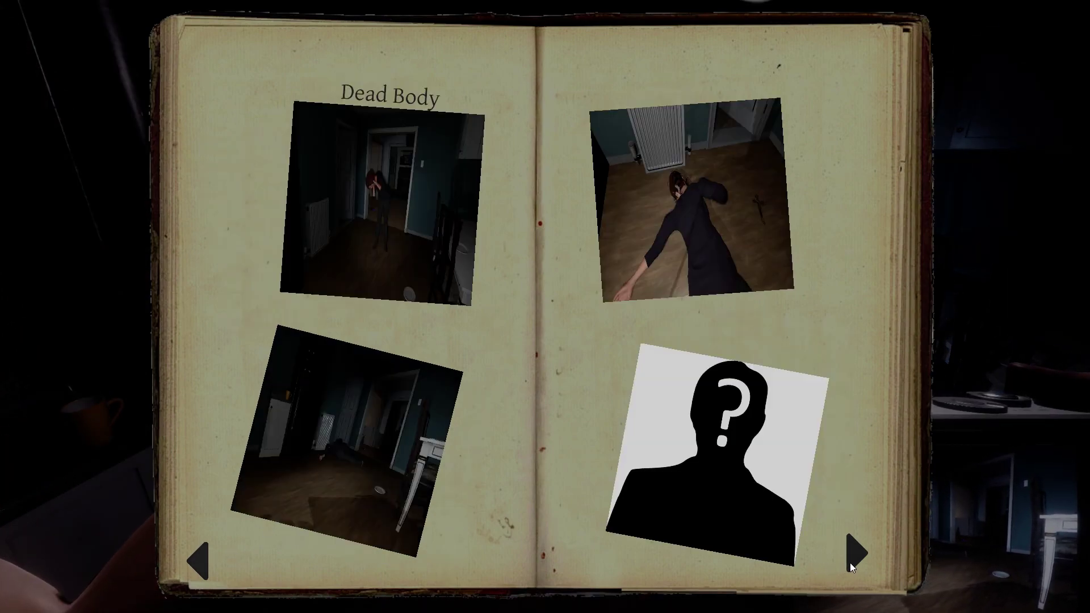
left_click(850, 562)
key("j")
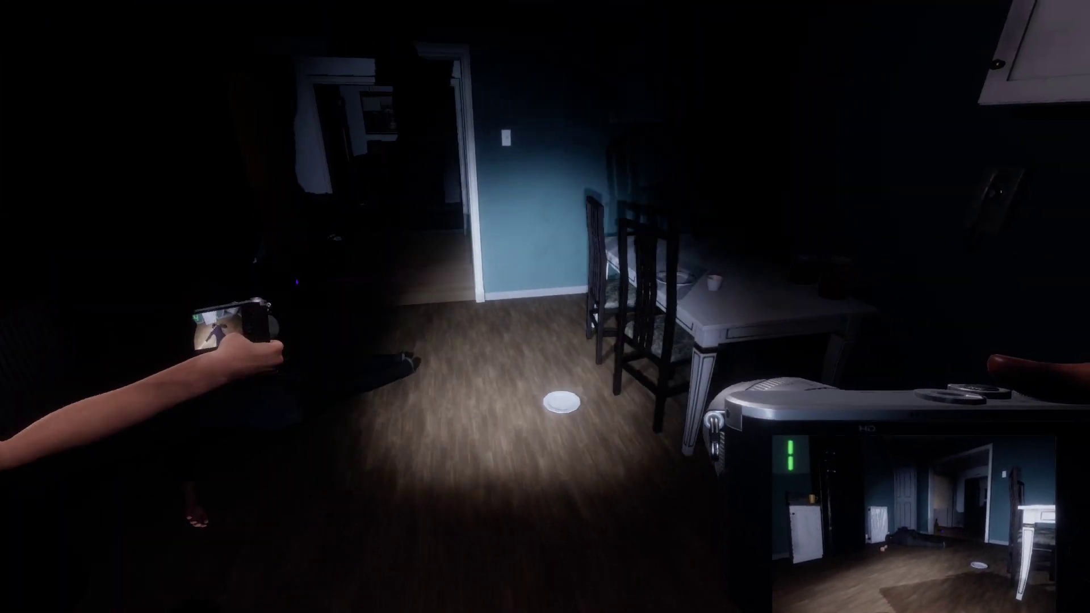